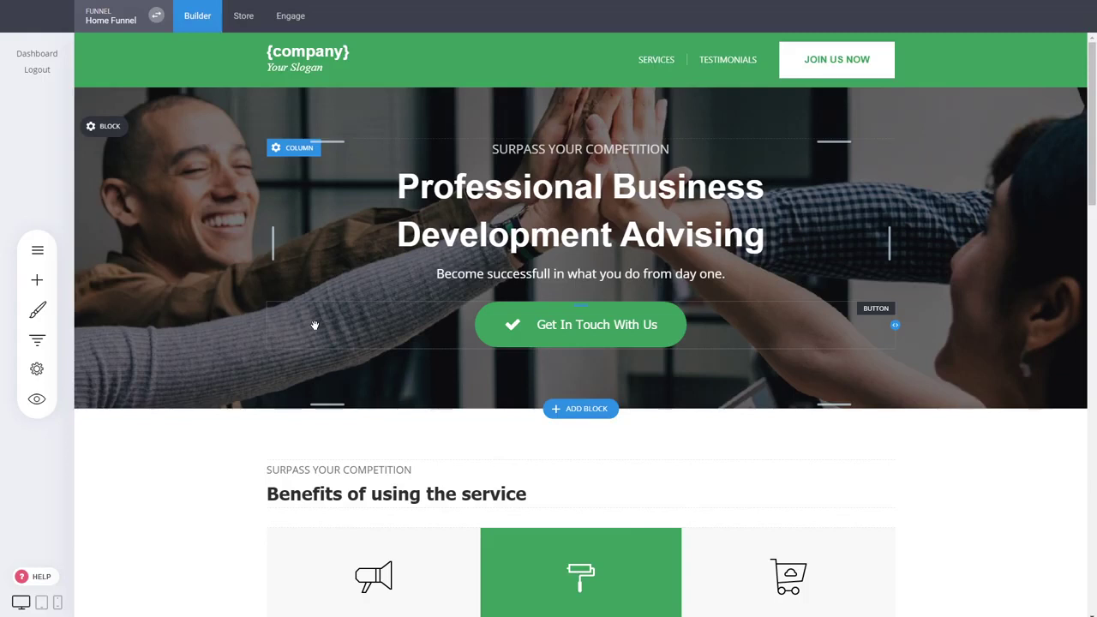
Step: Open the page settings of the Landing Page step in Home Funnel and show its SEO info
mouse_move(133, 348)
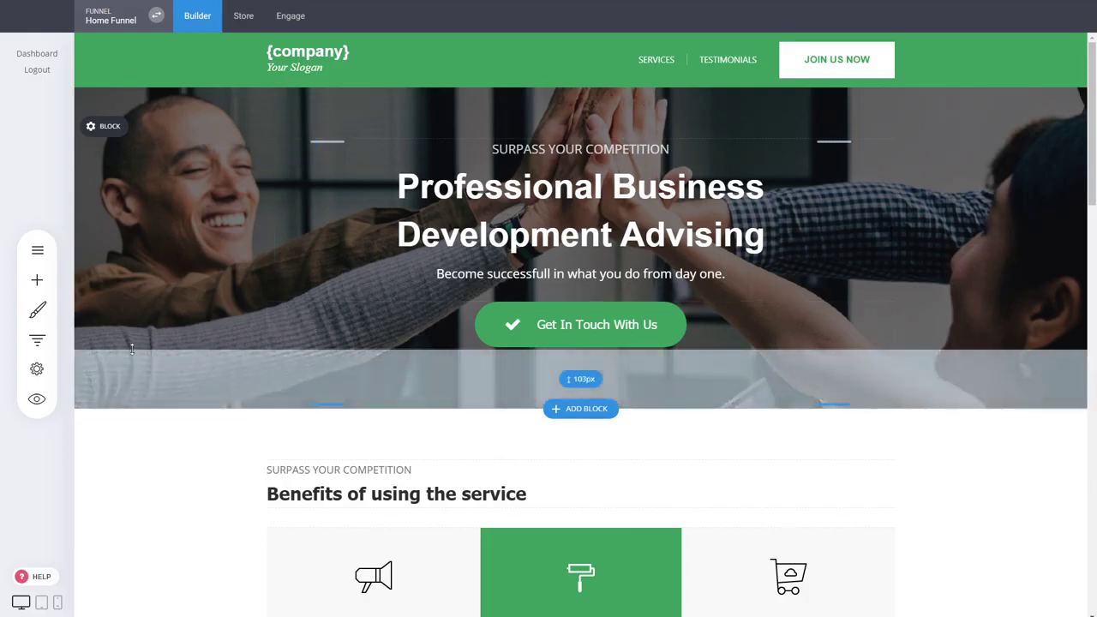
left_click(38, 340)
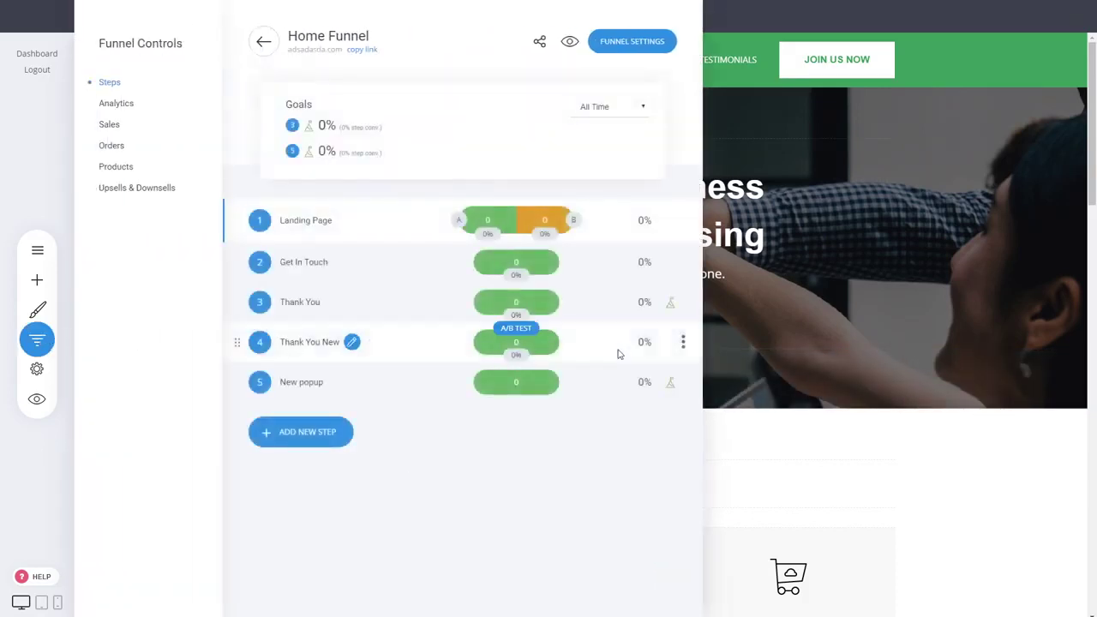
mouse_move(684, 228)
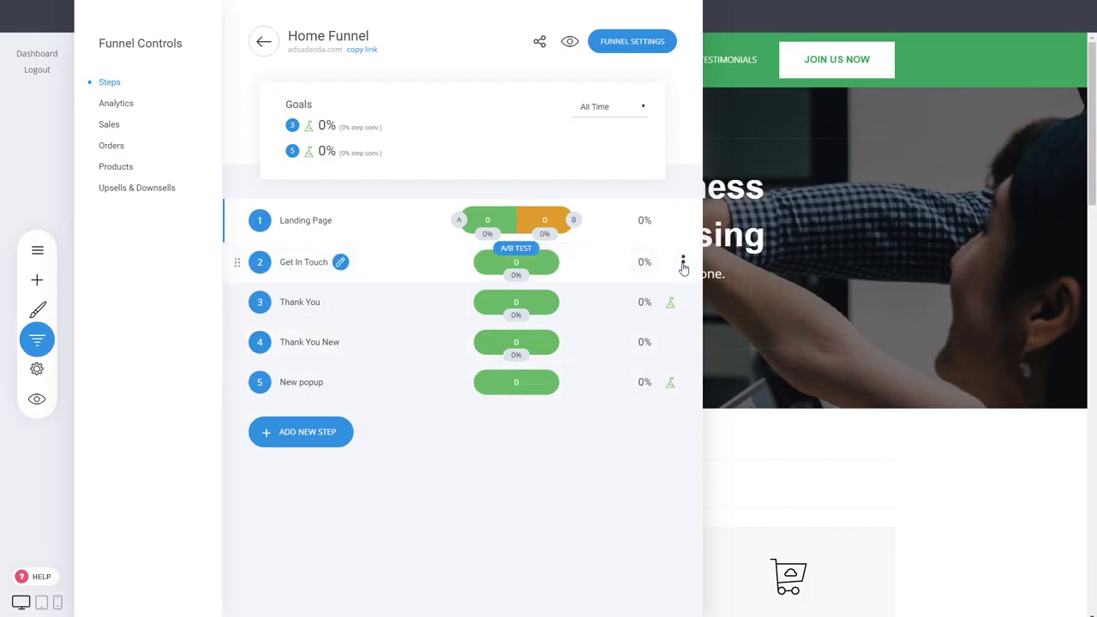
left_click(684, 223)
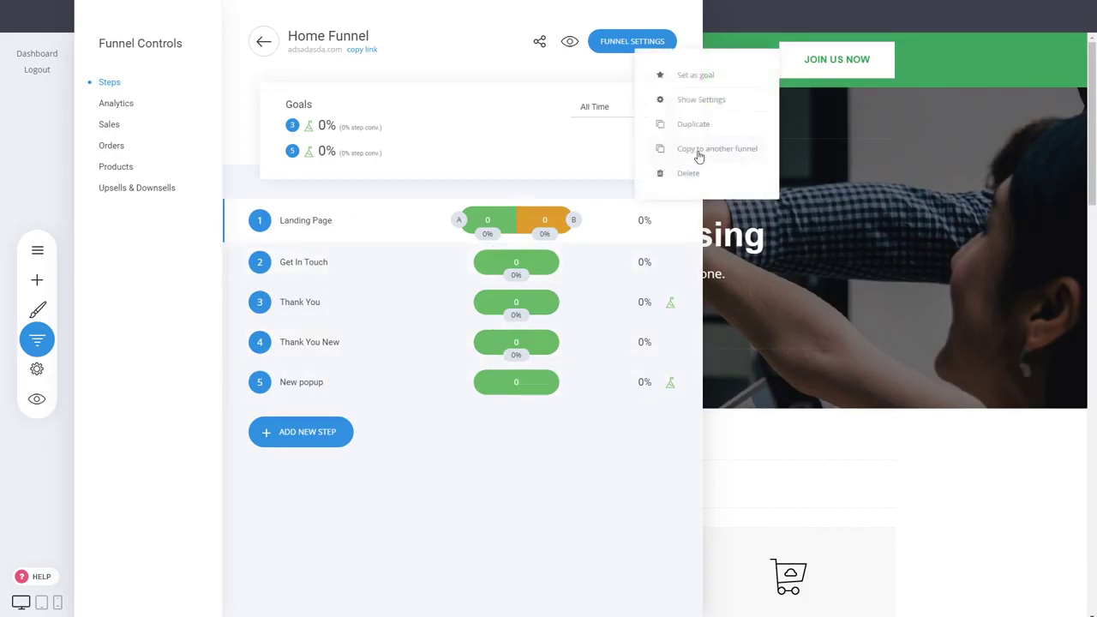
left_click(701, 100)
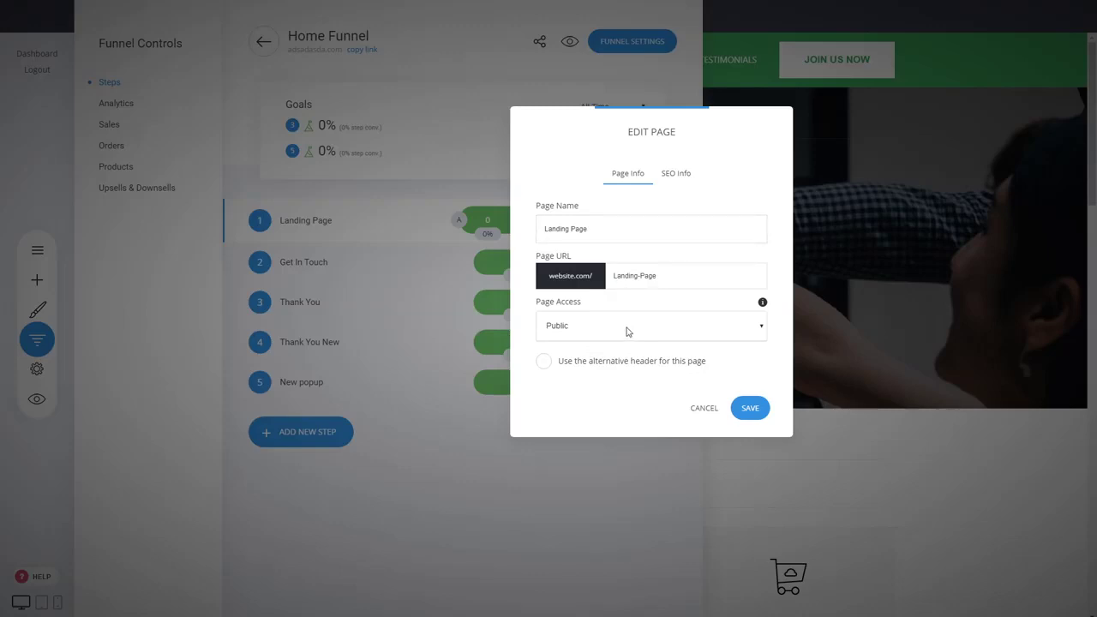
left_click(683, 179)
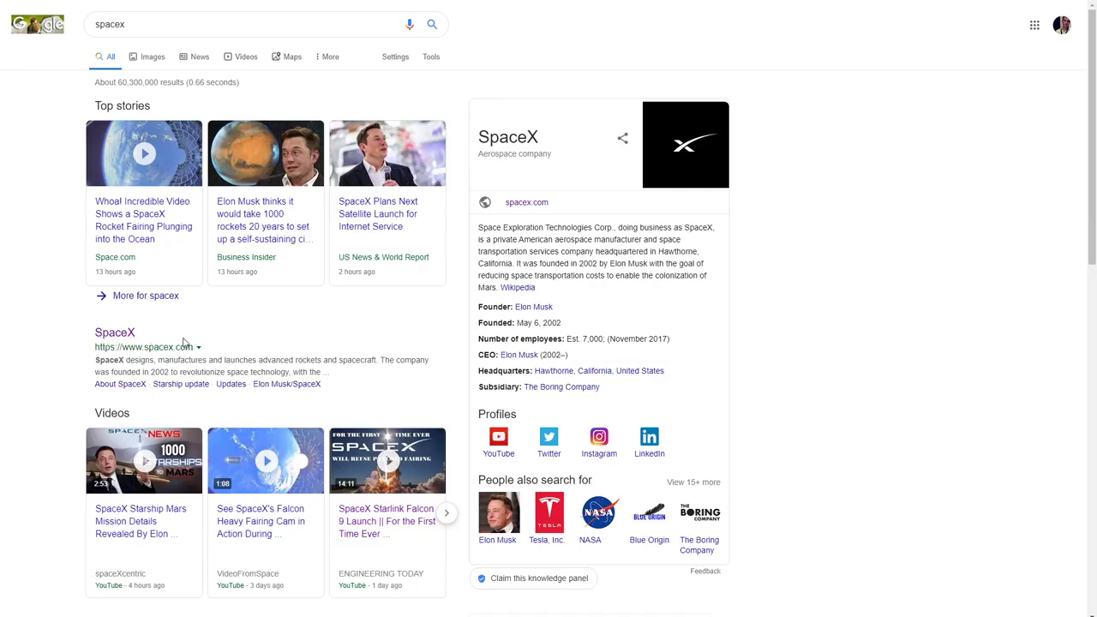
Step: Switch to the Google results for spacex and examine the titles and descriptions of the listings
scroll(206, 343, "down", 3)
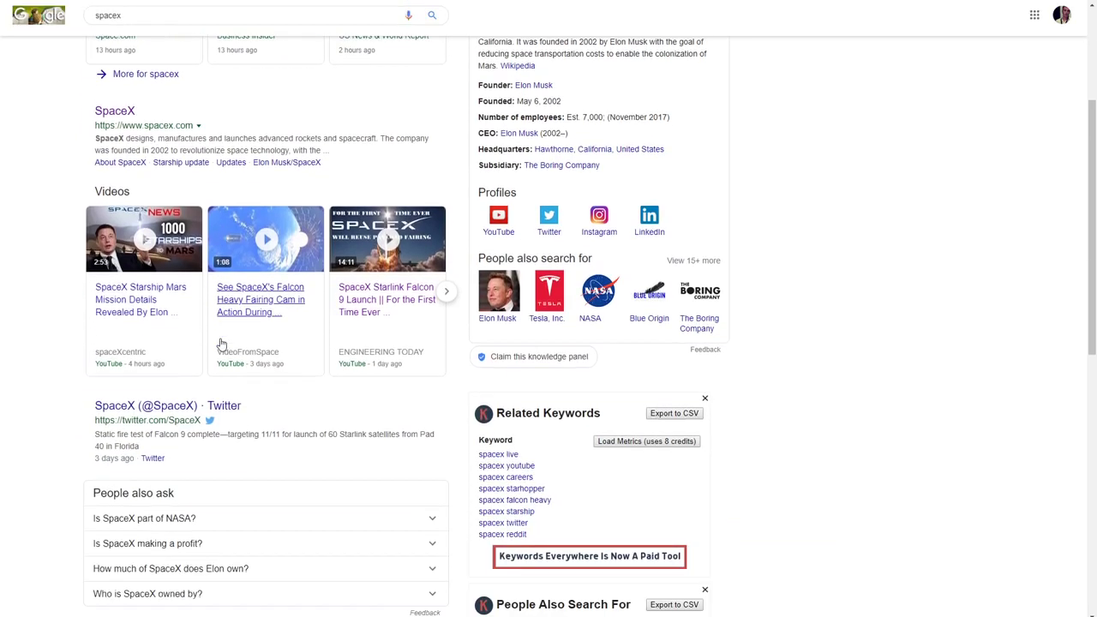
scroll(221, 343, "down", 4)
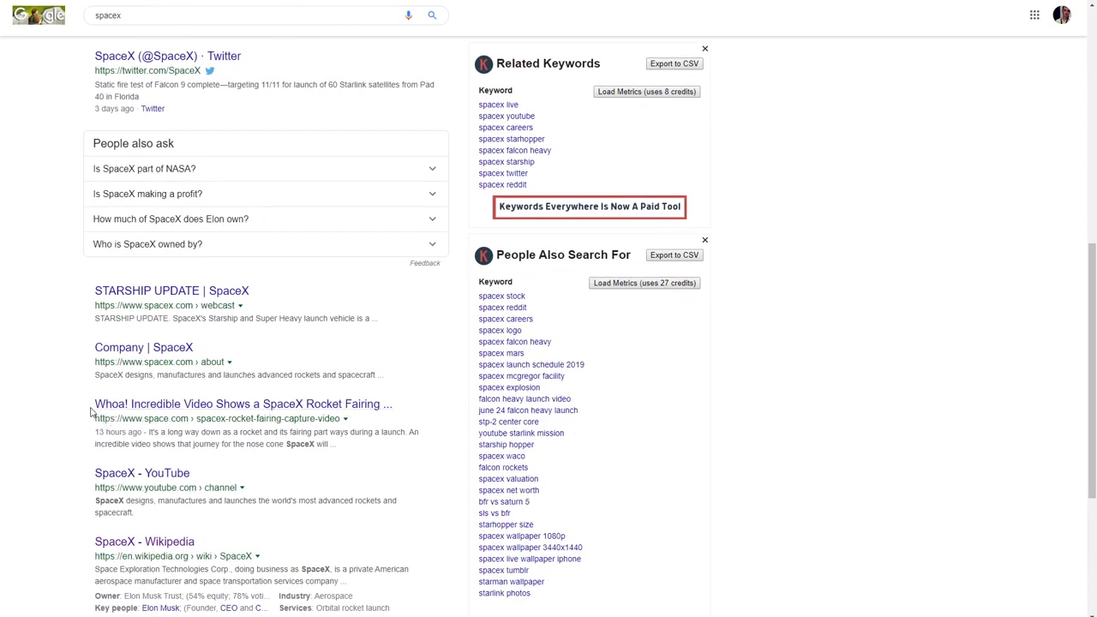
scroll(319, 368, "down", 2)
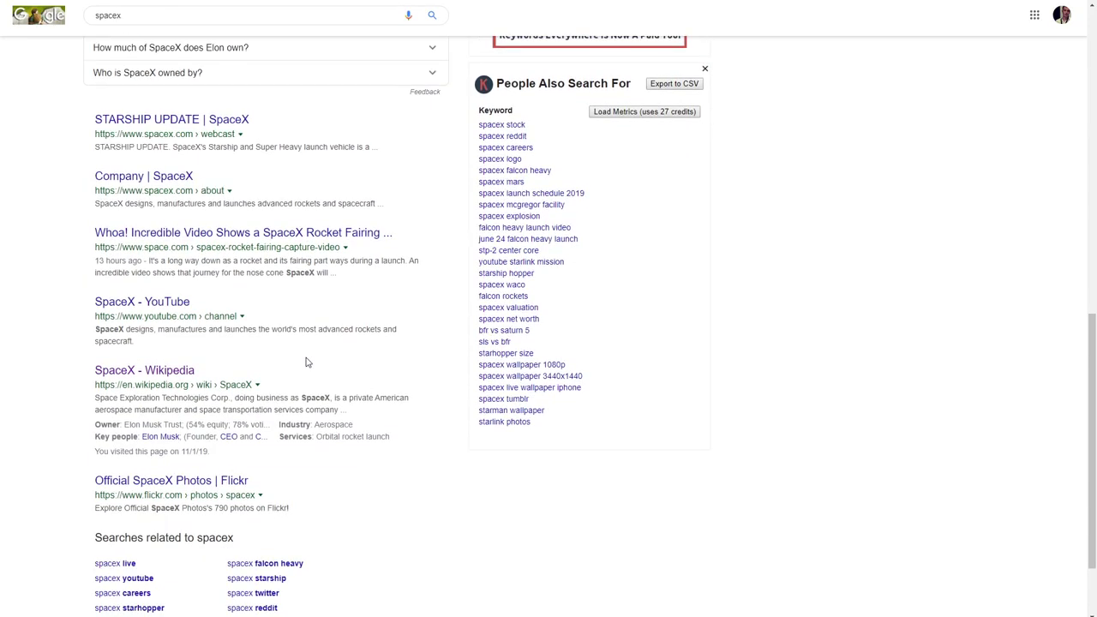
scroll(307, 363, "up", 8)
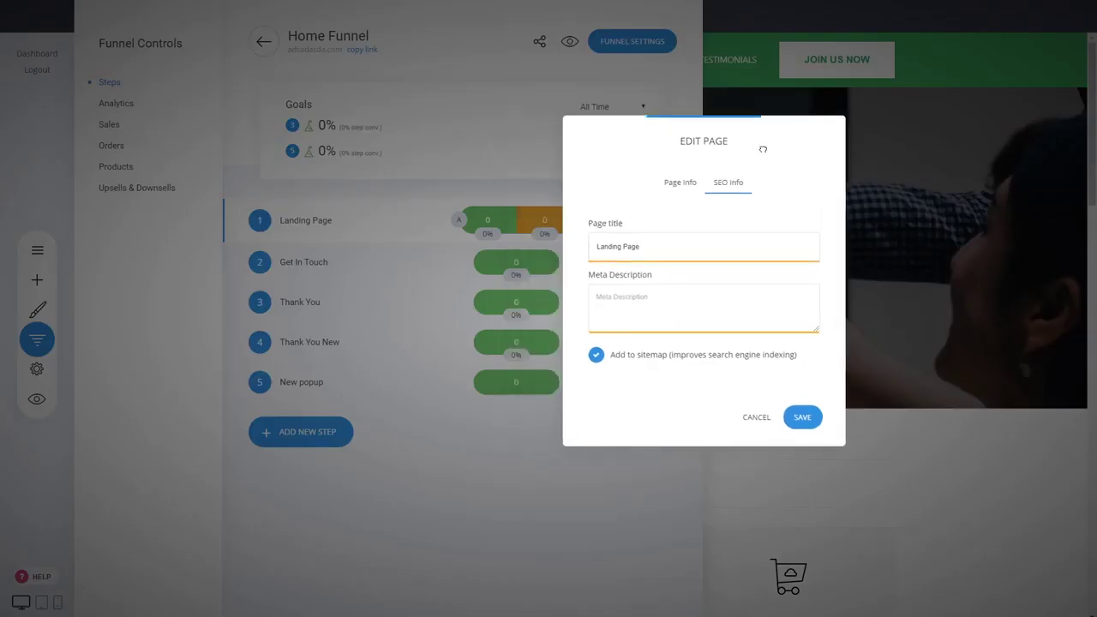
left_click_drag(762, 149, 797, 175)
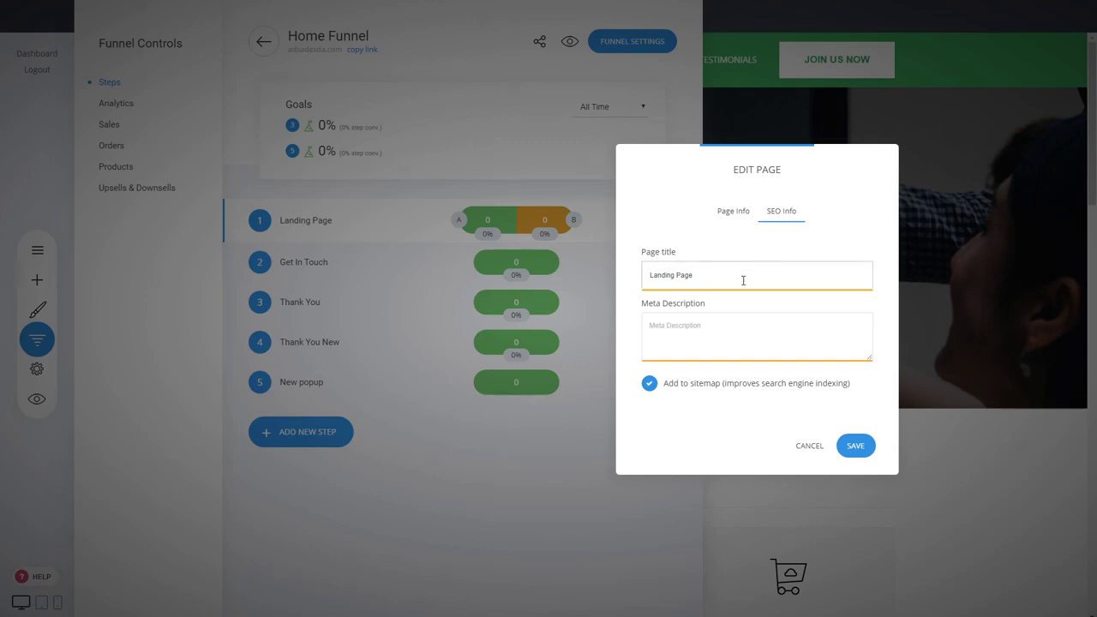
left_click(714, 319)
left_click(717, 328)
left_click_drag(759, 176, 743, 174)
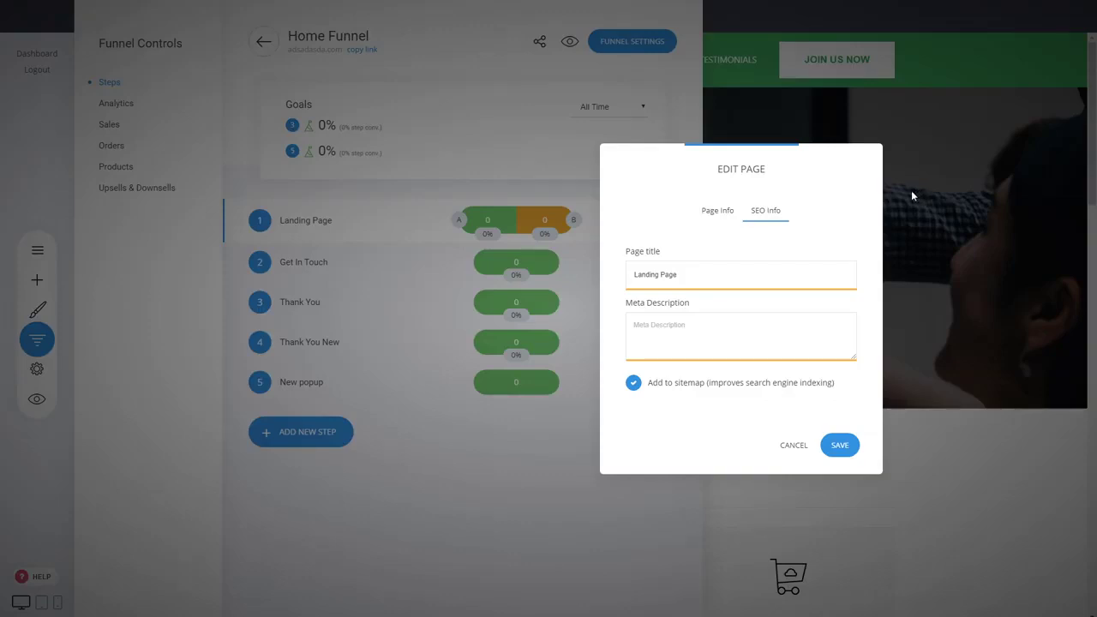
Step: Set the Landing Page's SEO page title to "Landing Page" repeated four times
triple_click(733, 269)
key("ctrl+c")
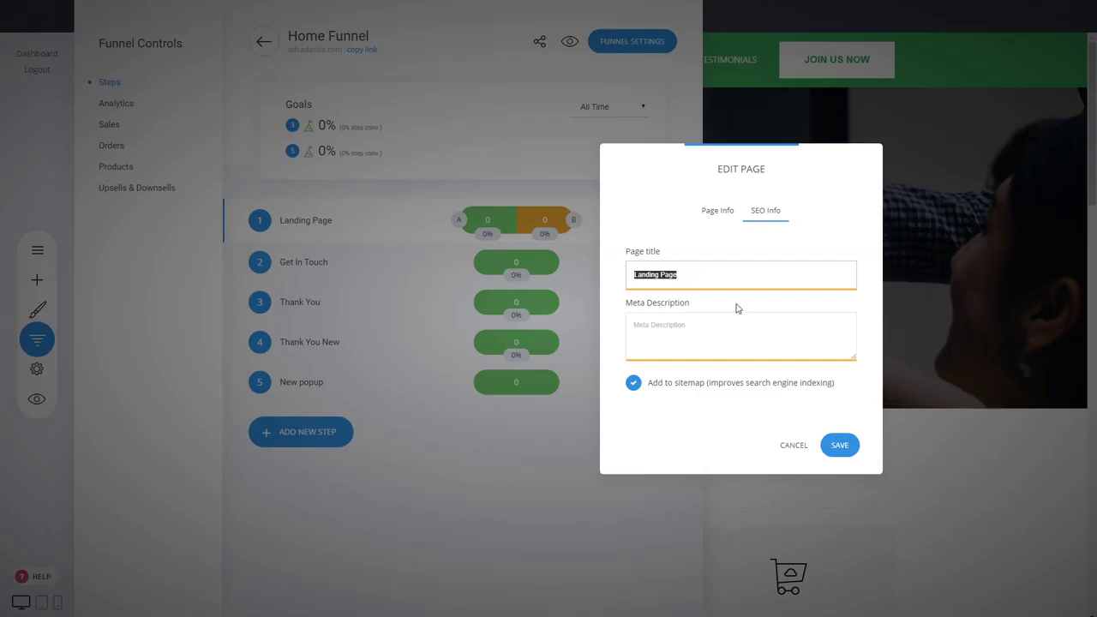
left_click(803, 277)
key("ctrl+v")
key("ctrl+v")
key("ctrl+v")
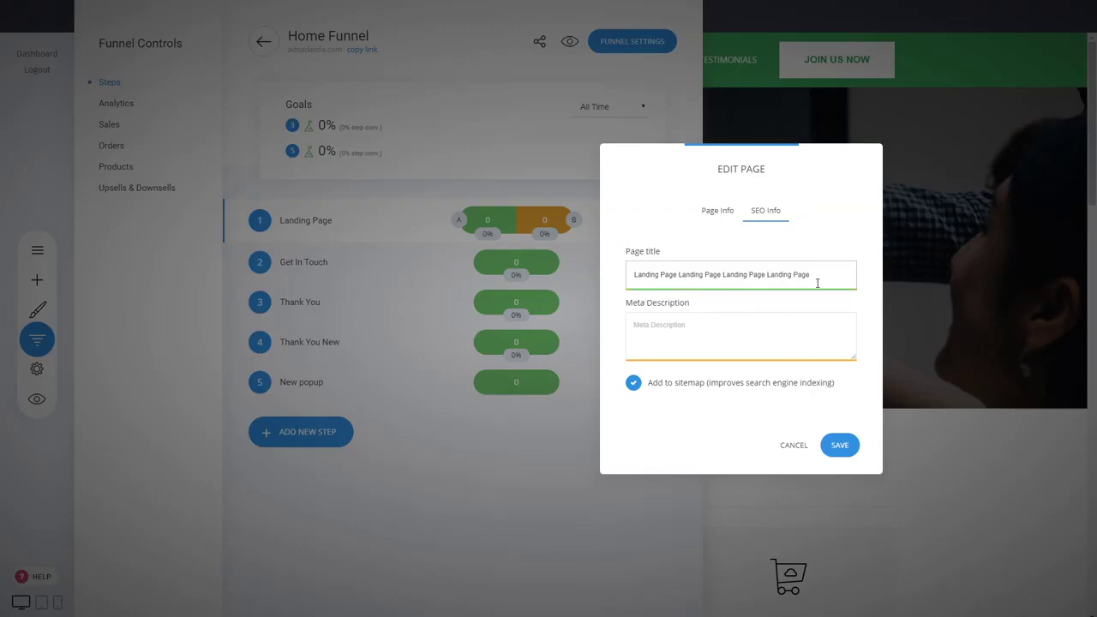
Step: Try a longer SEO page title with extra "Landing Page" repetitions, and trim it back to four
left_click_drag(817, 282, 632, 283)
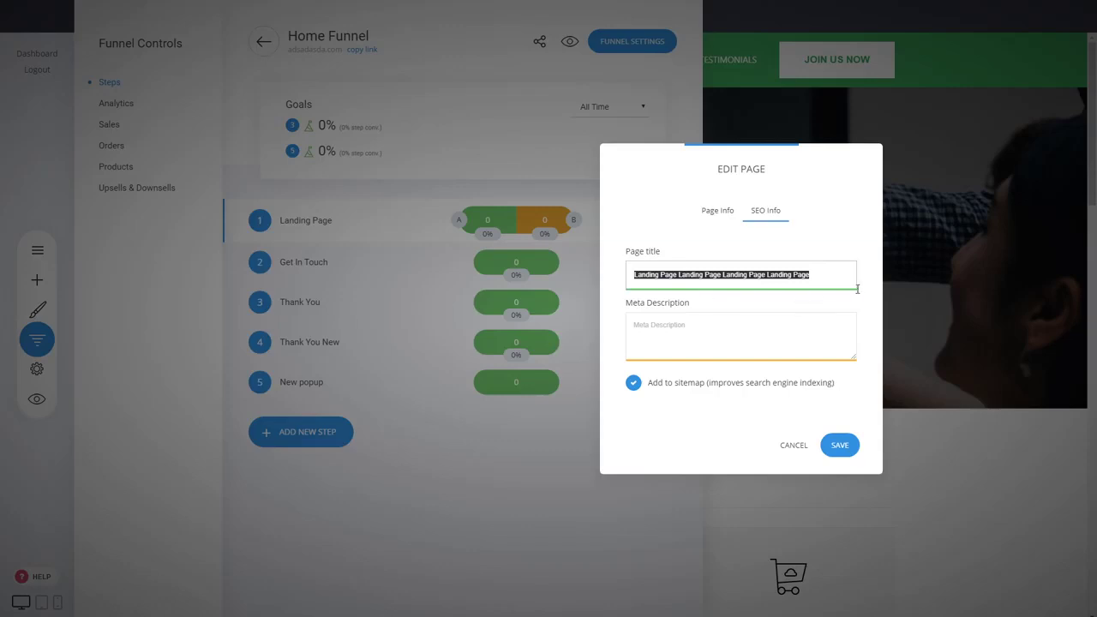
left_click(816, 277)
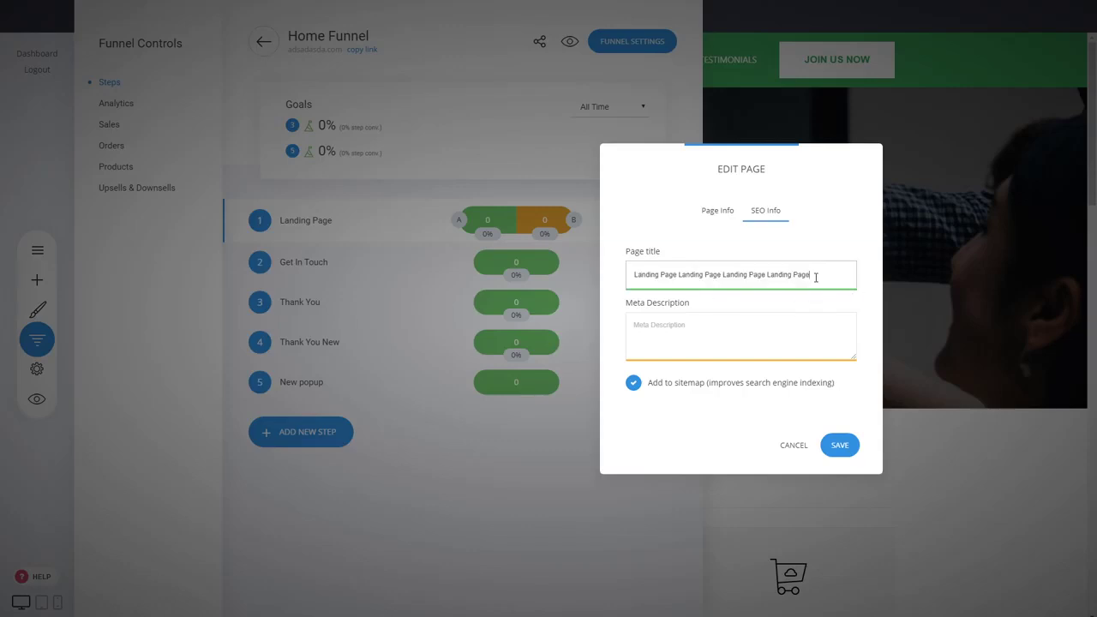
key("ctrl+v")
key("ctrl+v")
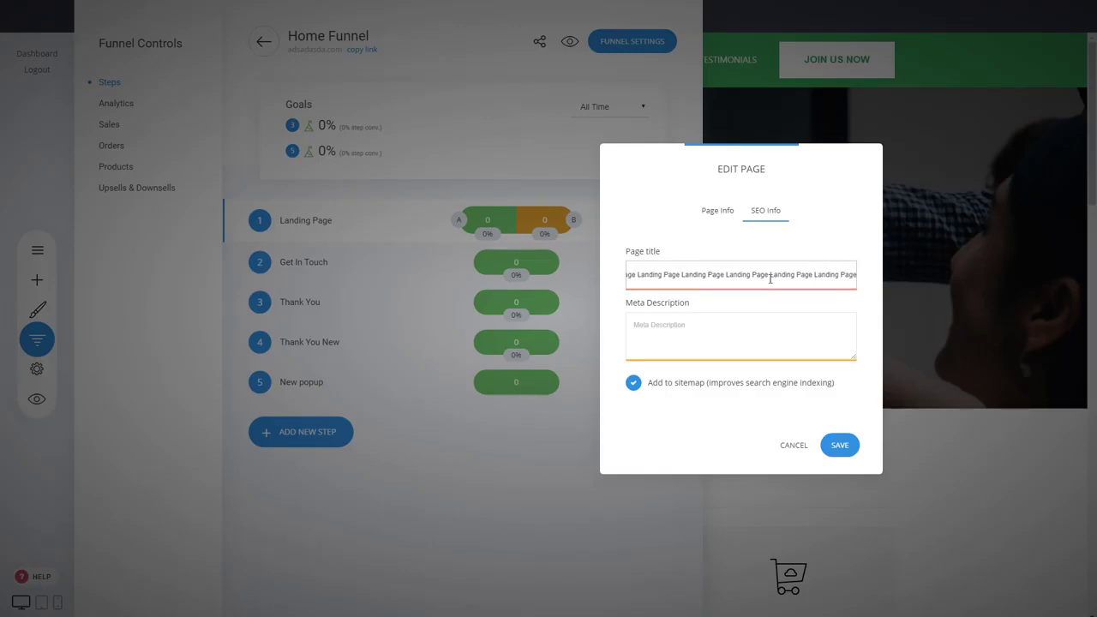
left_click_drag(769, 279, 918, 284)
key("BackSpace")
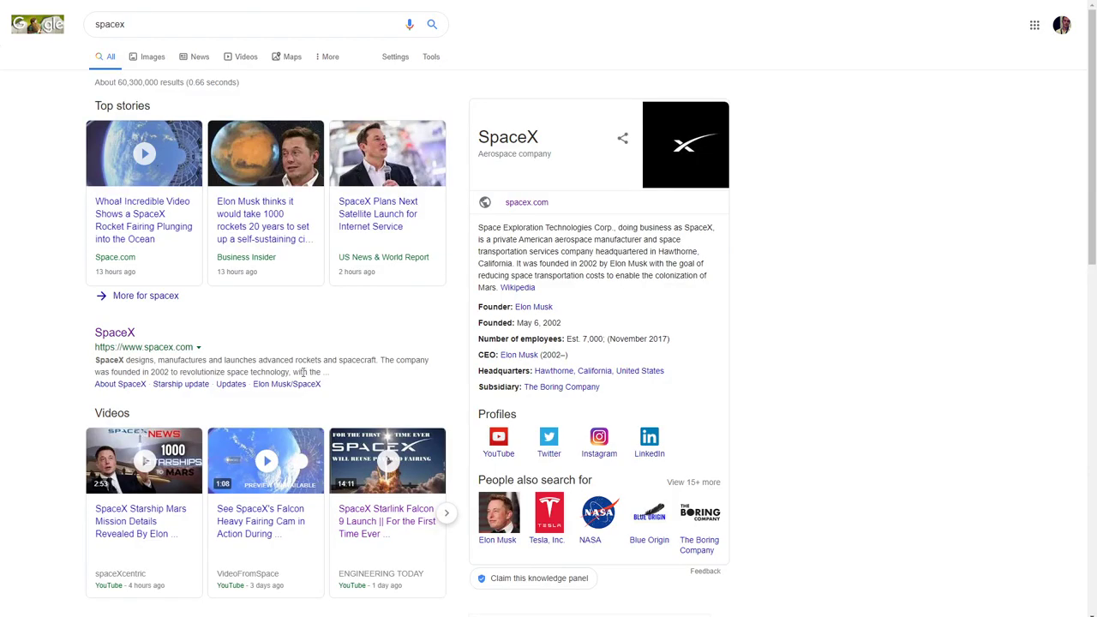
Step: Switch to the Google results for spacex again and examine the description text under the lower listings
scroll(332, 375, "down", 5)
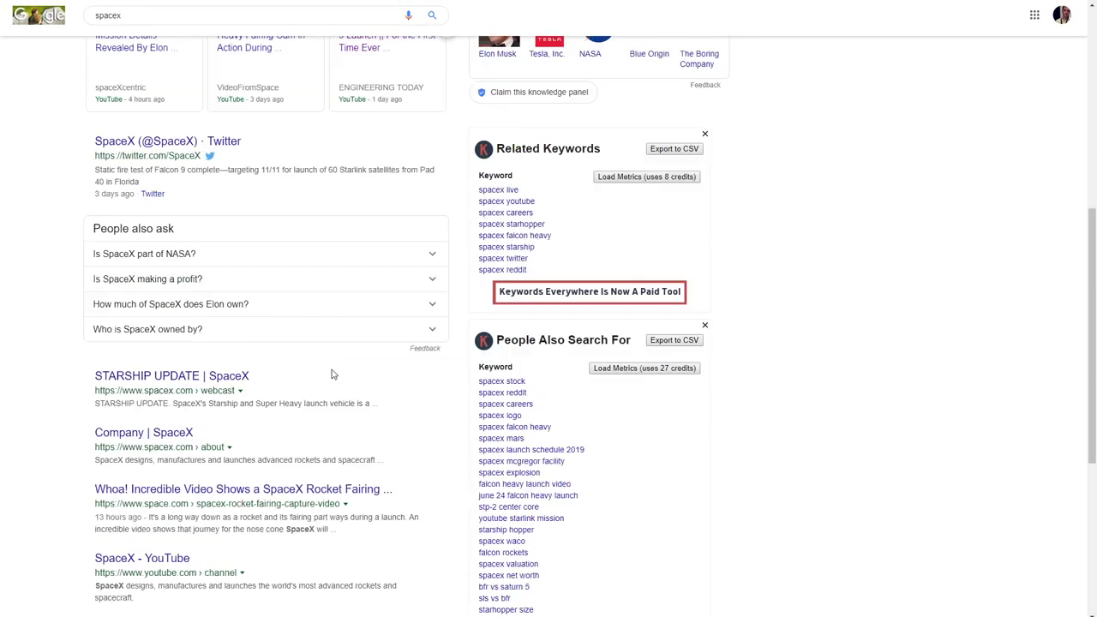
scroll(333, 375, "down", 3)
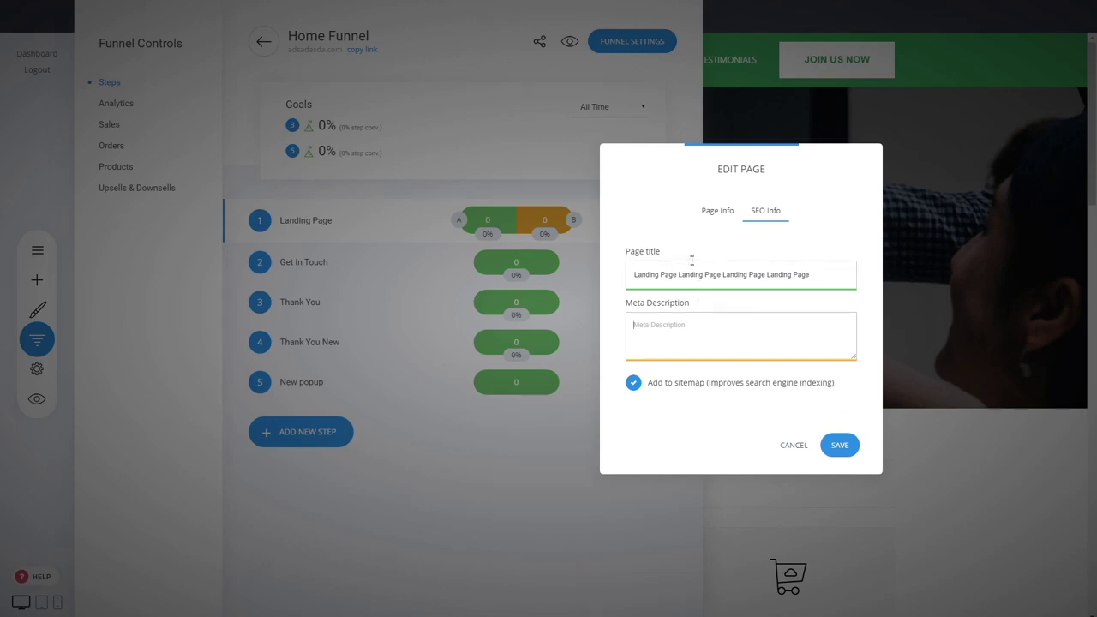
Step: Review the Landing Page's meta description field and page info, and close its settings without saving
left_click_drag(737, 182, 664, 222)
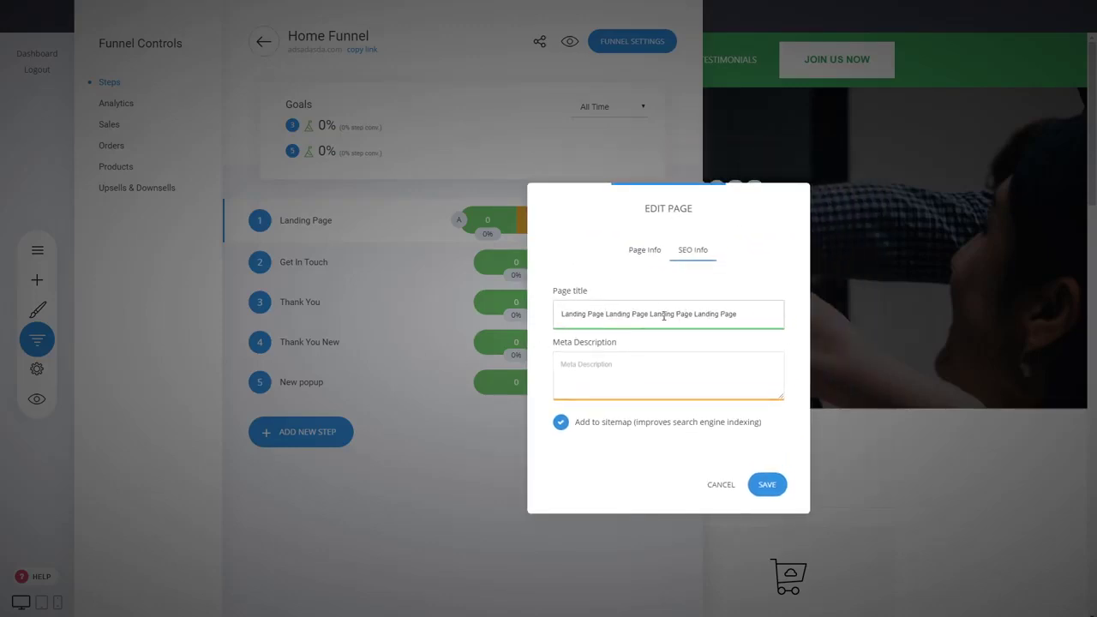
left_click(616, 364)
left_click(651, 250)
left_click(675, 250)
left_click(723, 488)
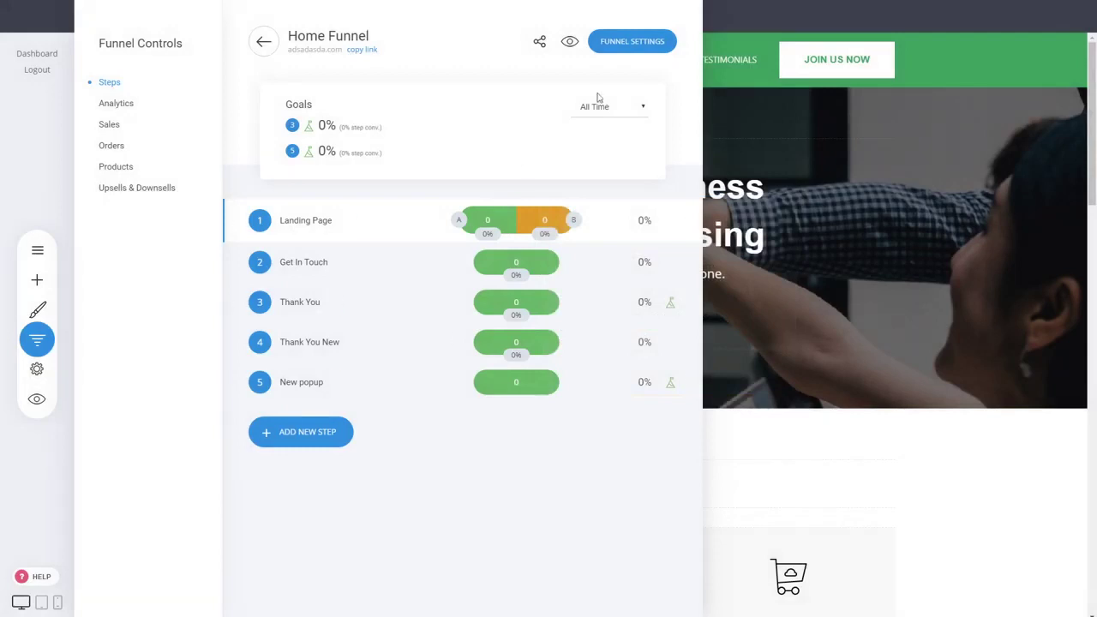
Step: Open the funnel's general settings to view the website title and favicon options, and close them
left_click(631, 45)
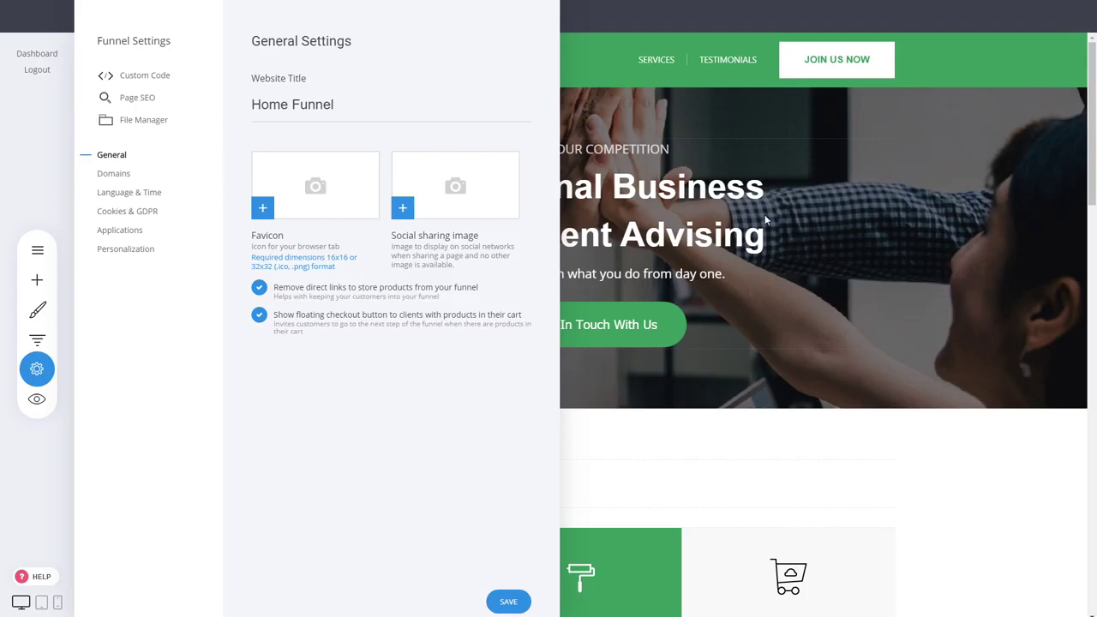
left_click(702, 229)
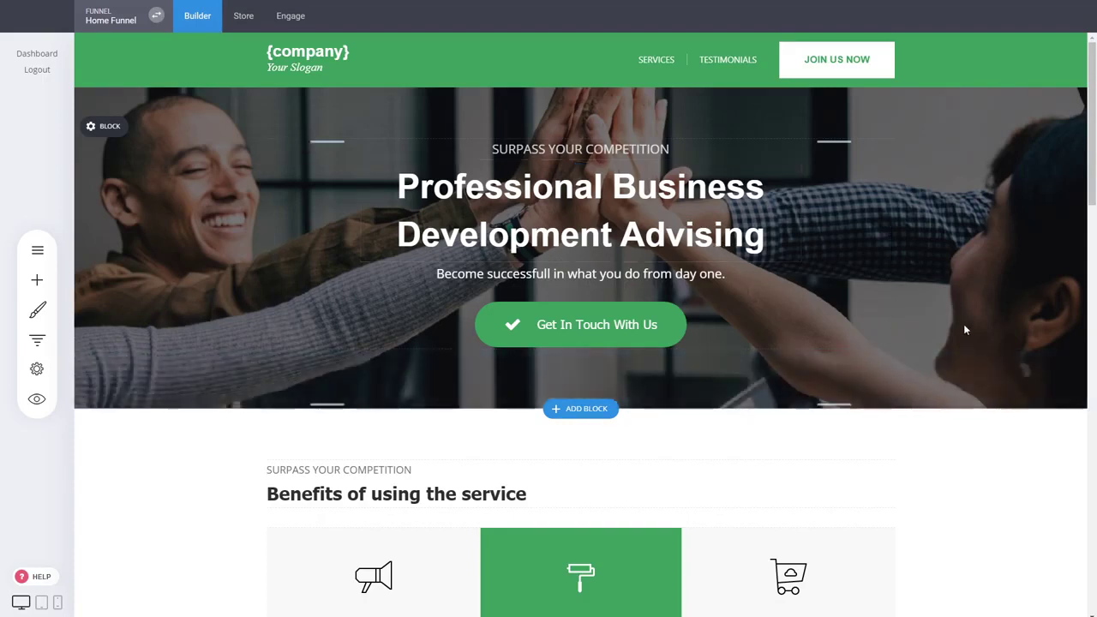
Step: View the header styles offered for the main hero heading and the list of widgets that can be added
left_click(565, 218)
left_click(374, 146)
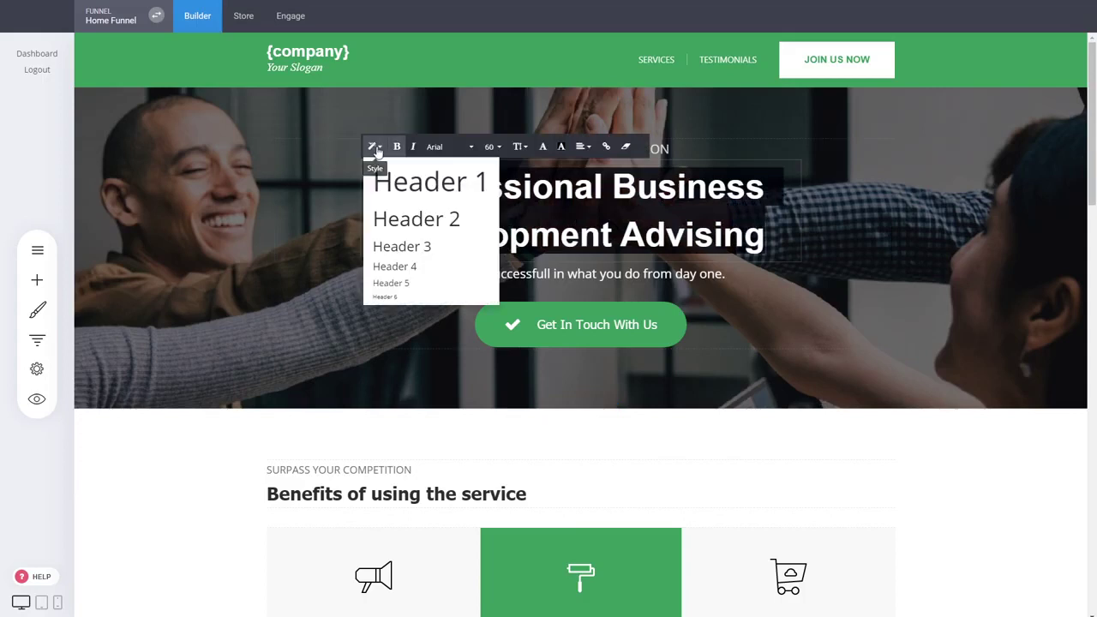
left_click(36, 279)
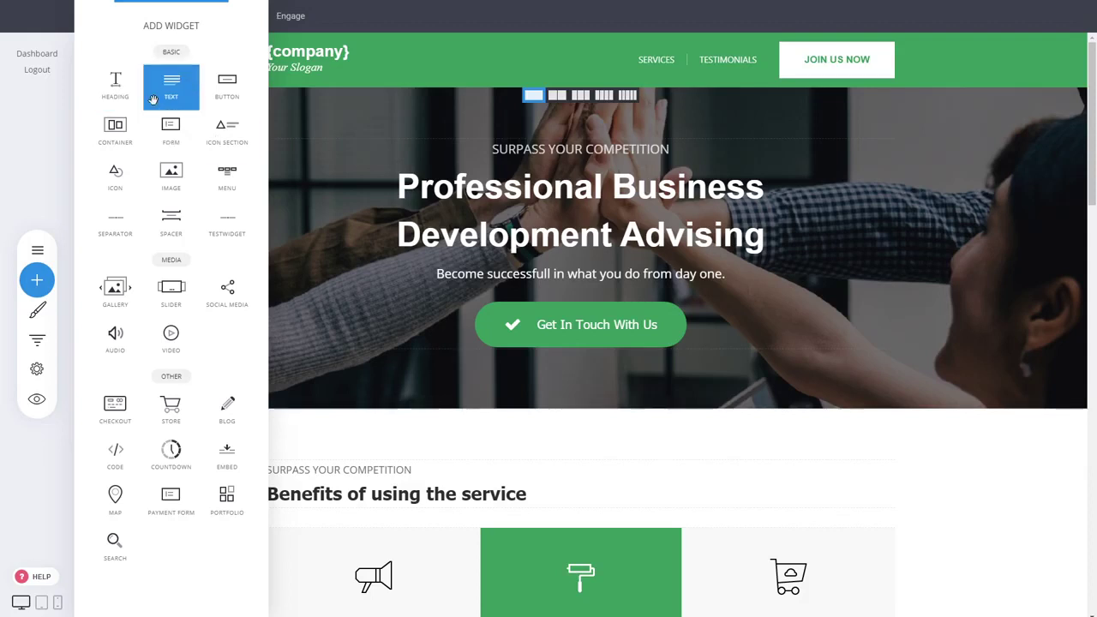
left_click(708, 343)
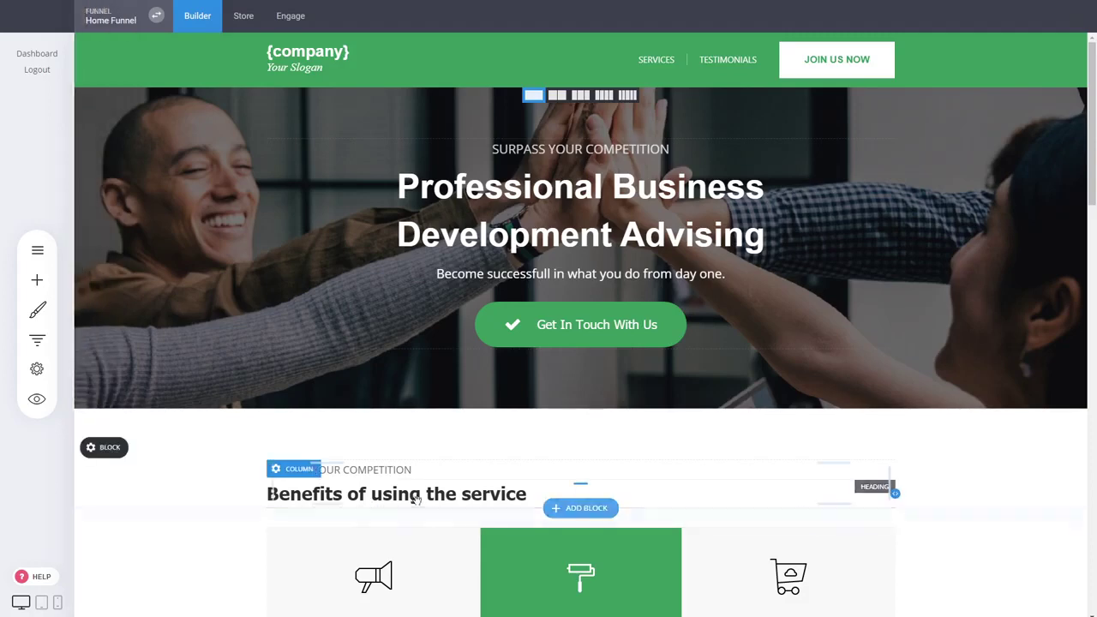
Step: Look over the page's sections and check the header style choices of the "Professional Business Development Advising" heading
scroll(535, 492, "down", 4)
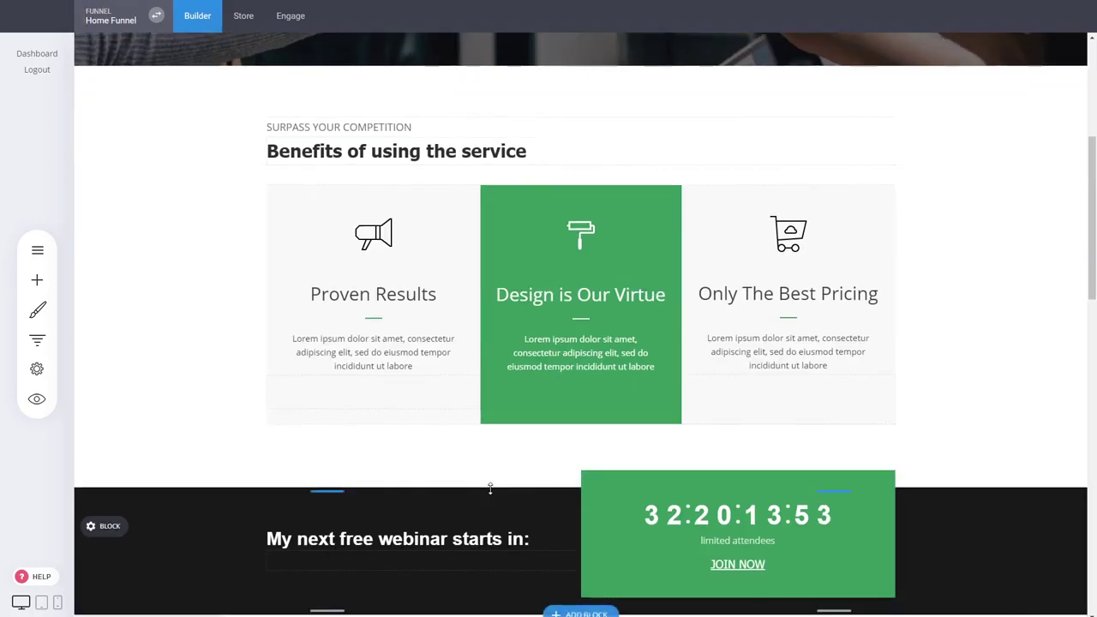
scroll(490, 488, "down", 4)
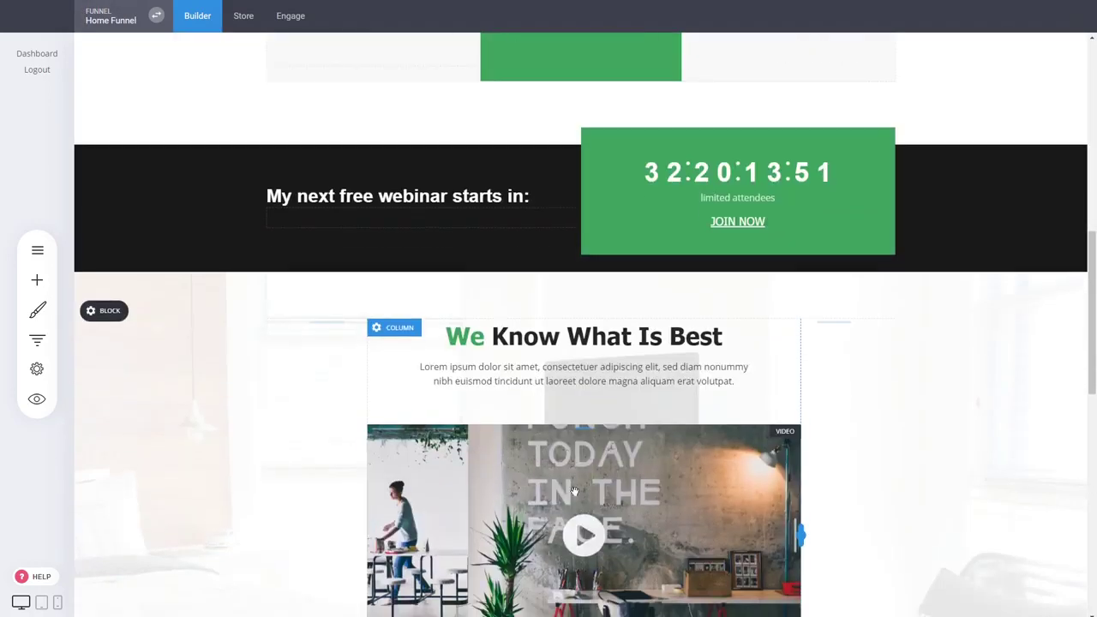
scroll(958, 537, "up", 10)
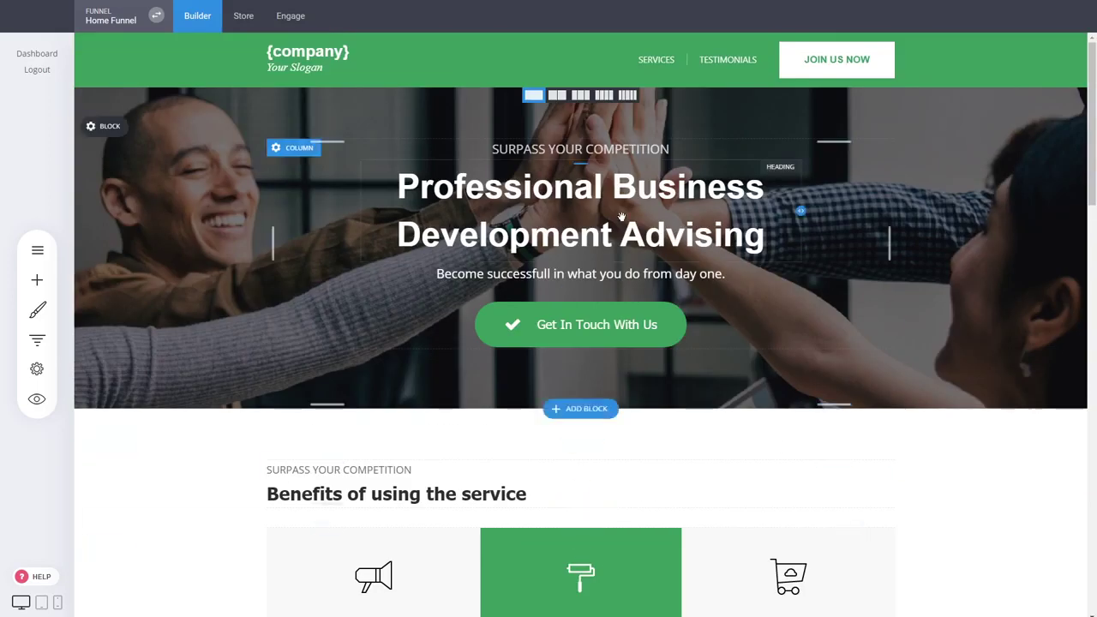
left_click(622, 215)
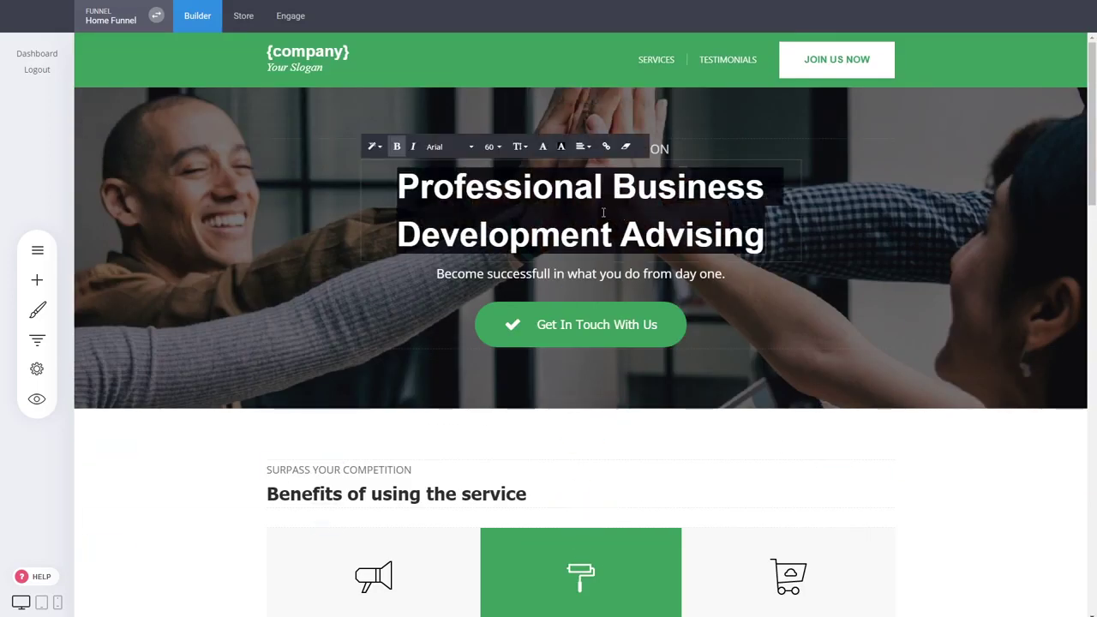
left_click(374, 146)
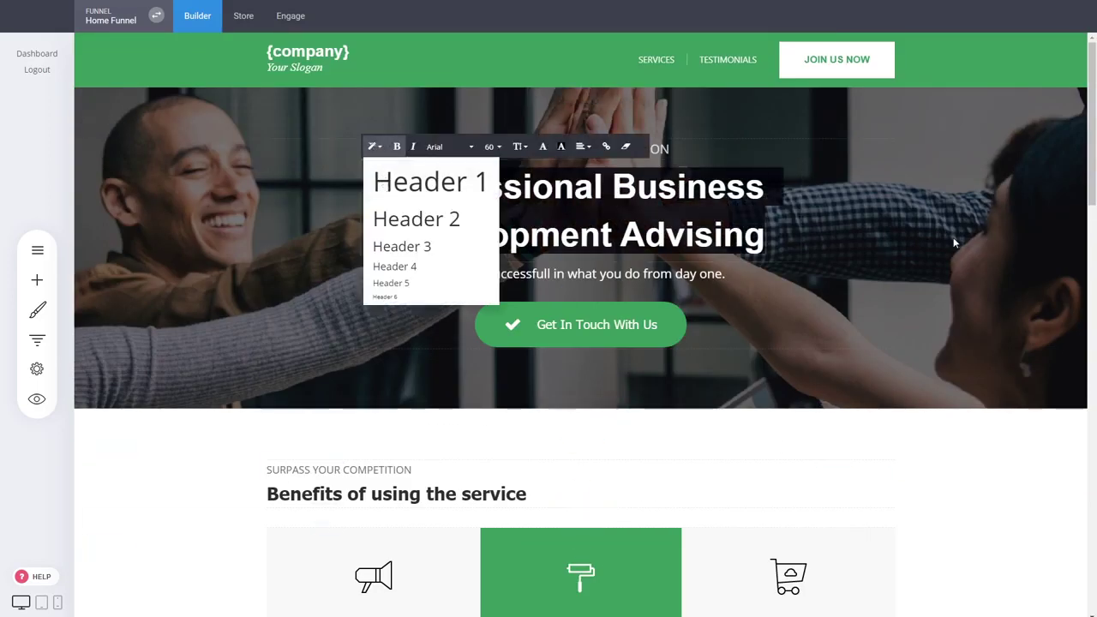
left_click(817, 236)
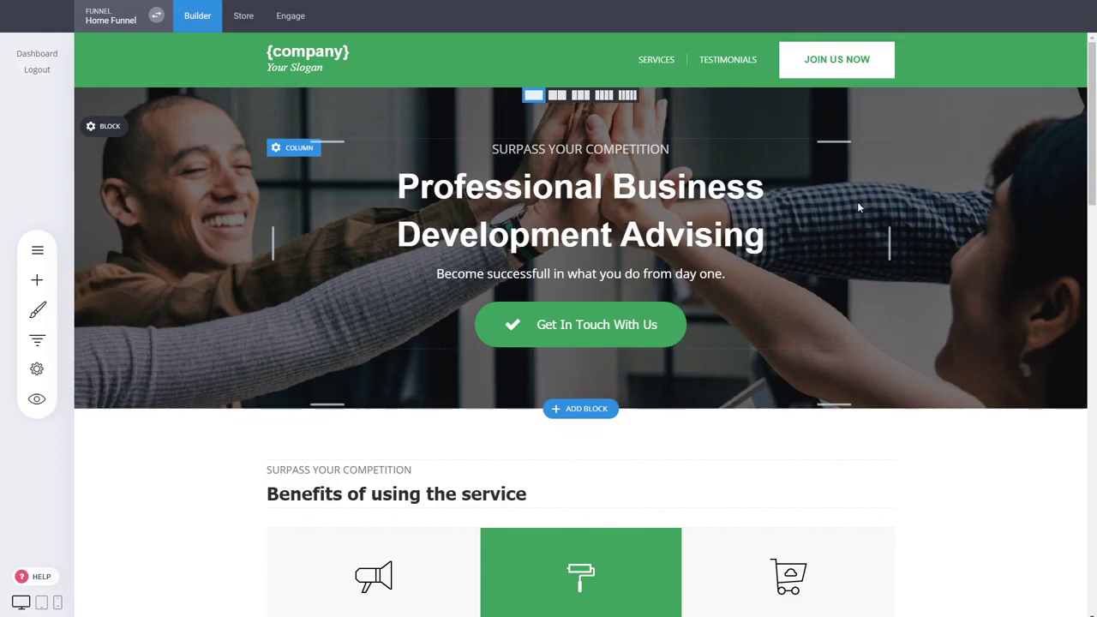
Step: Show the header style choices for the "Proven Results" heading in the benefits section
scroll(858, 207, "down", 2)
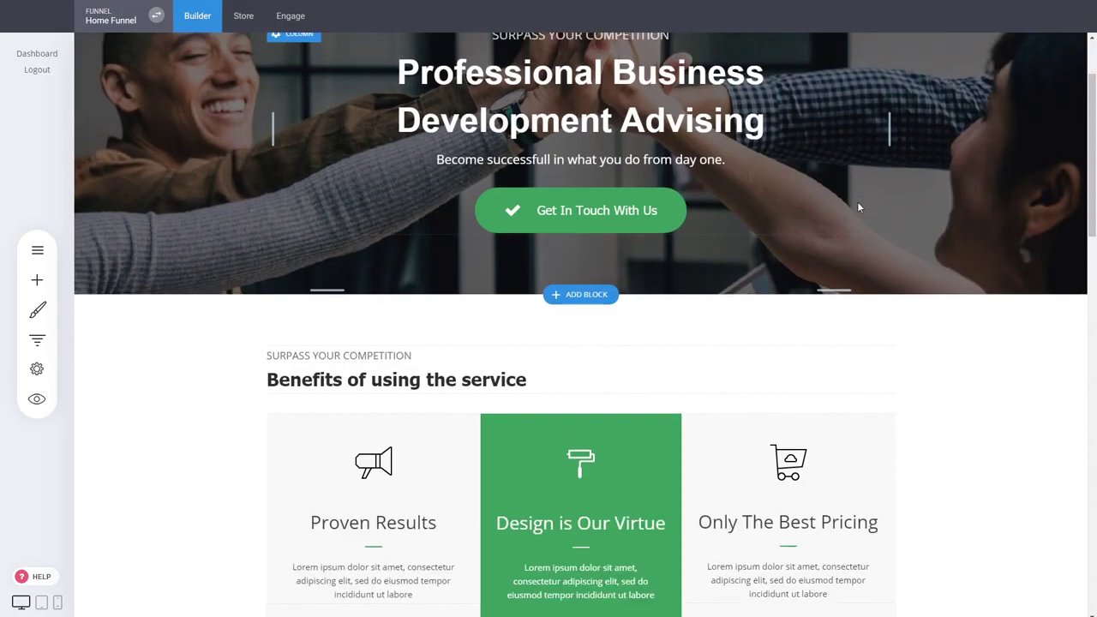
left_click(356, 524)
left_click(293, 500)
left_click(279, 497)
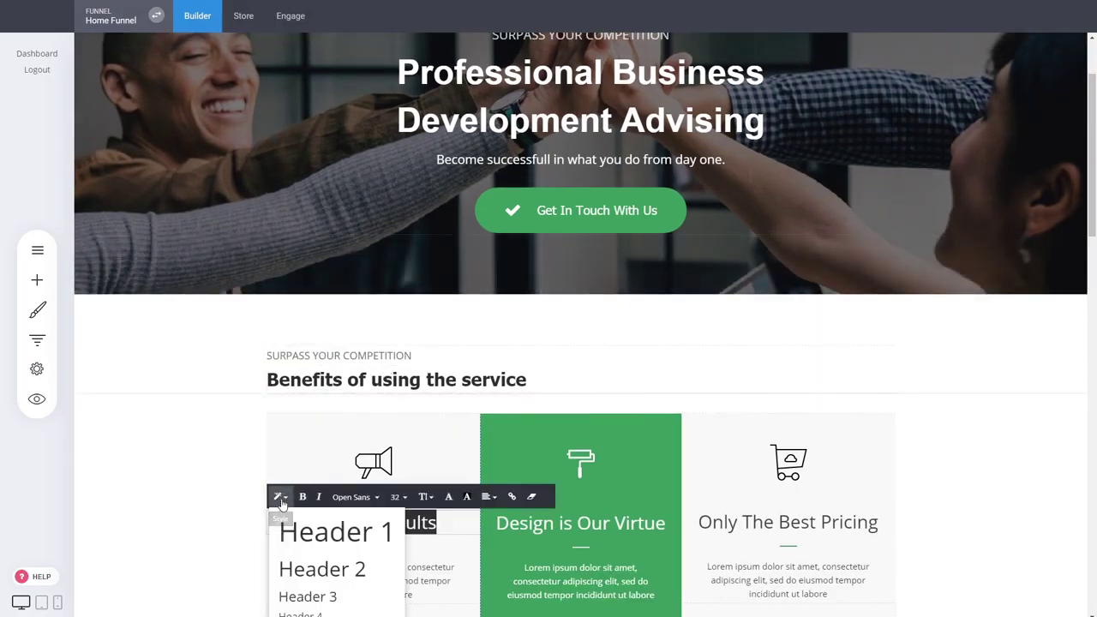
Step: Apply the Header 3 style to the "Proven Results" heading in the benefits section and save the changes
left_click(305, 594)
left_click(1013, 511)
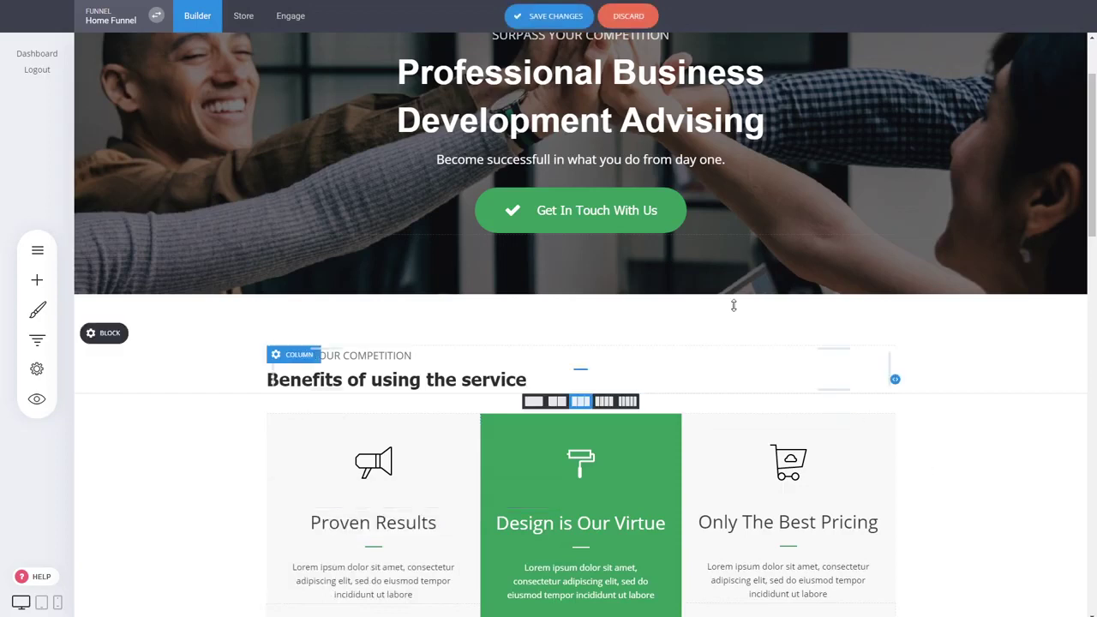
left_click(565, 19)
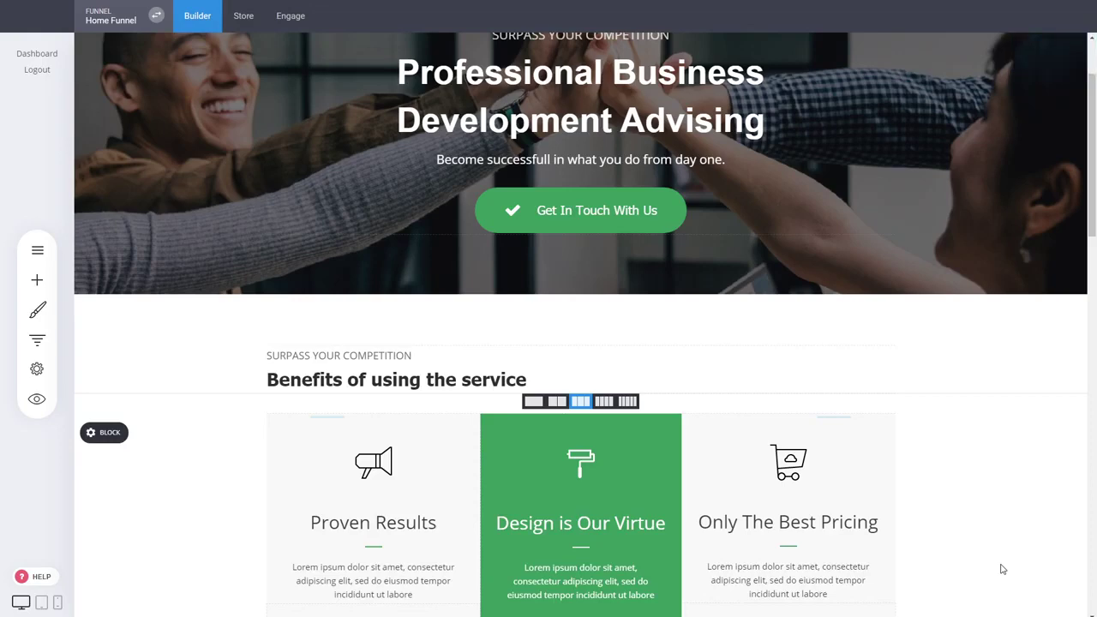
Step: Check the formatting options of the paragraph under "Proven Results" and view the widgets that can be added
scroll(1032, 471, "down", 5)
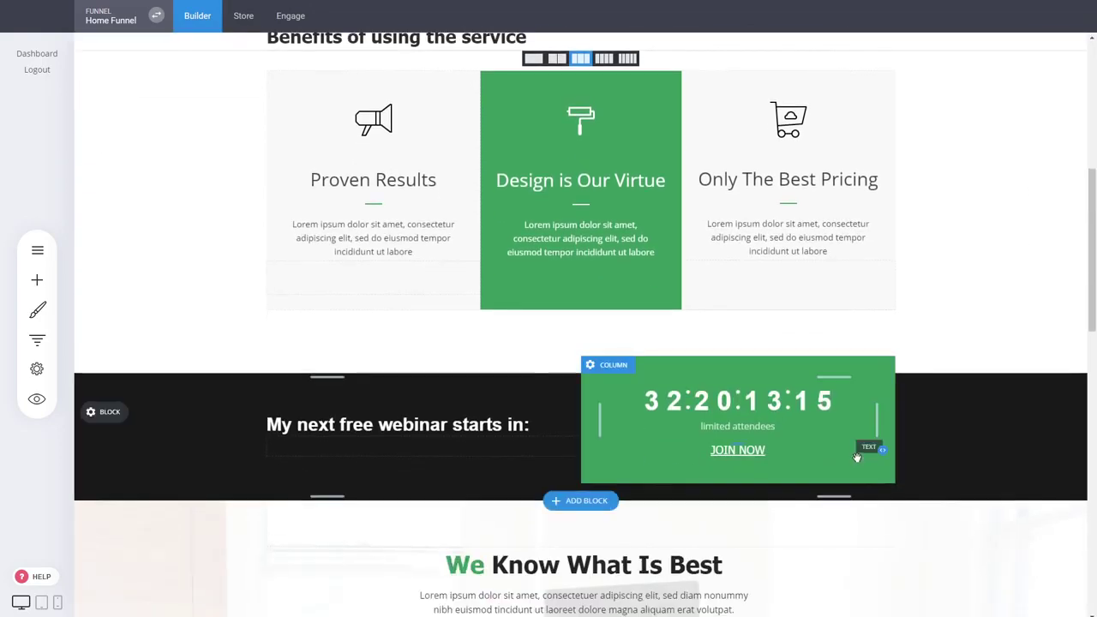
scroll(992, 305, "up", 1)
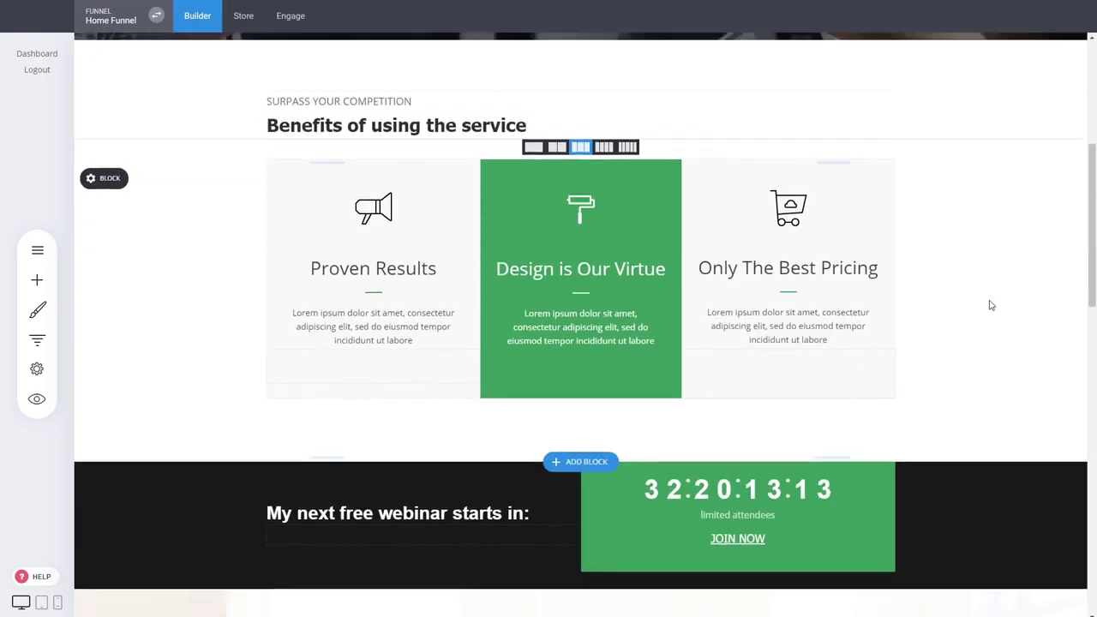
scroll(991, 305, "up", 2)
triple_click(436, 454)
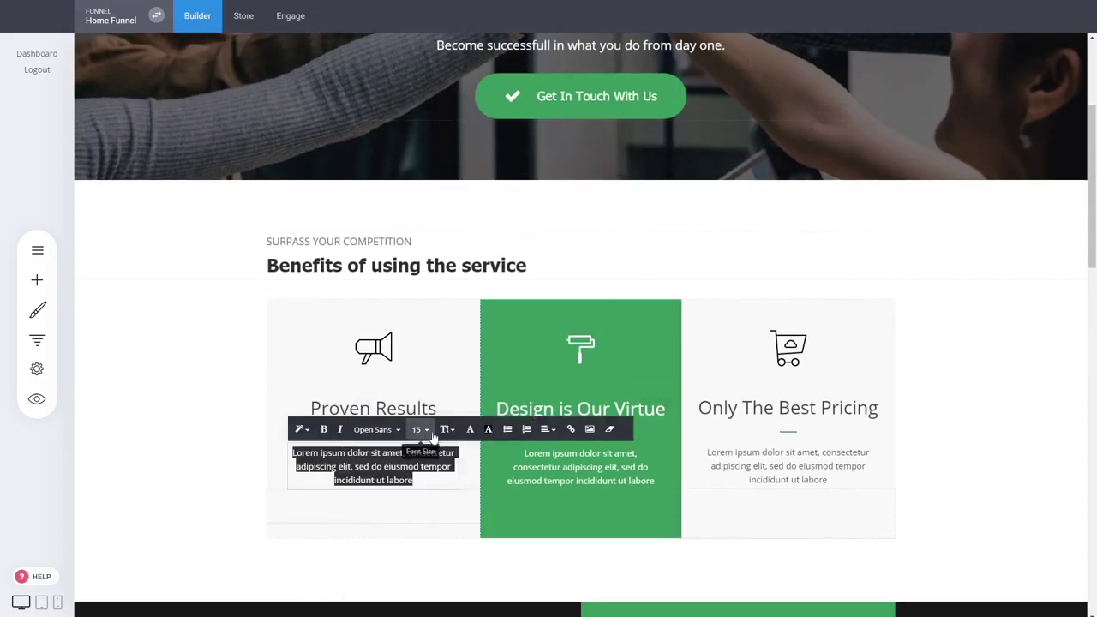
left_click(1013, 399)
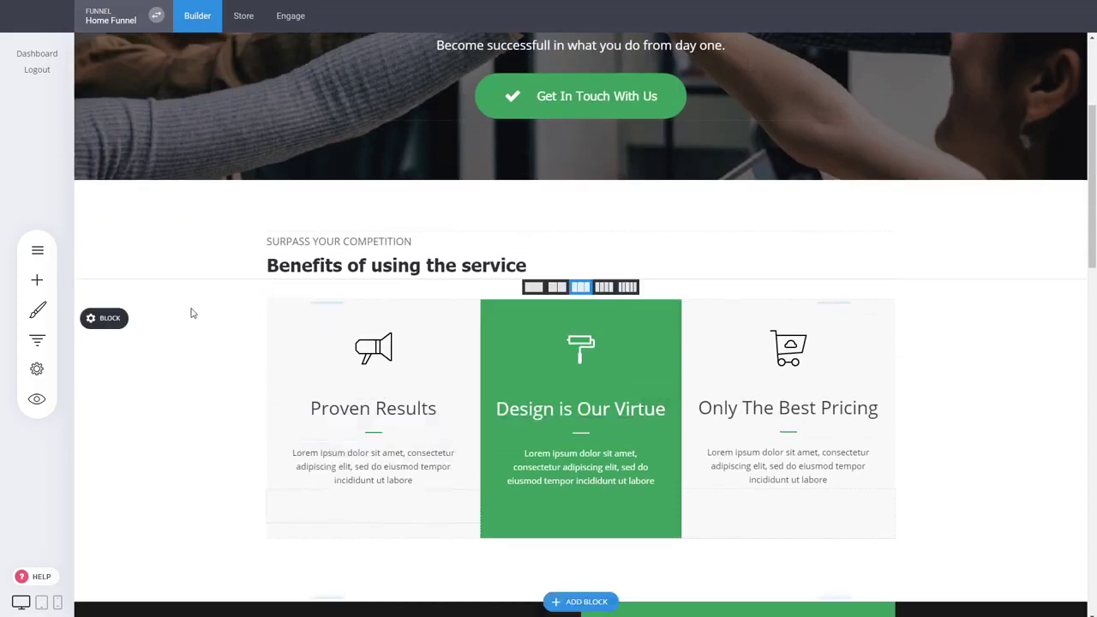
left_click(36, 280)
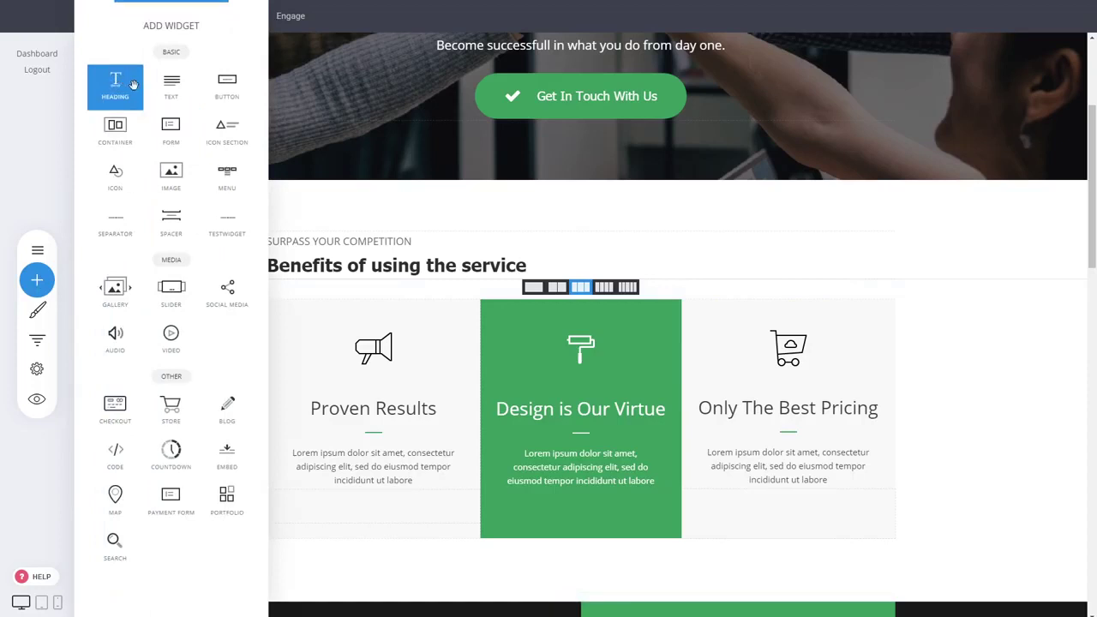
left_click(922, 340)
Step: Look over the lower sections and show the formatting options of the "Testimonials" heading
scroll(936, 391, "down", 2)
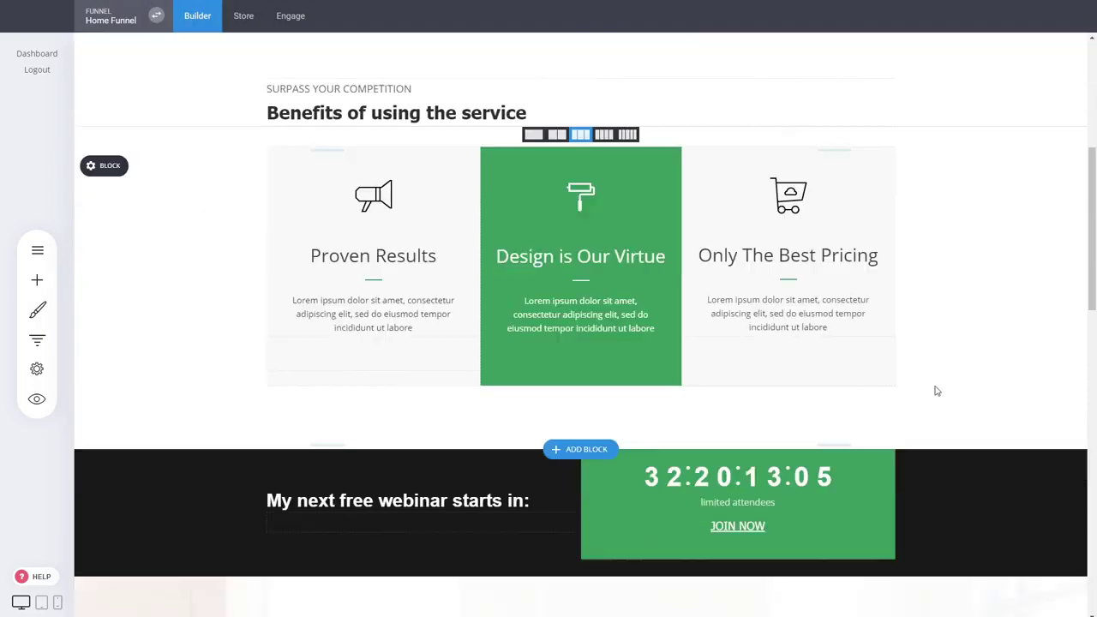
scroll(937, 391, "down", 5)
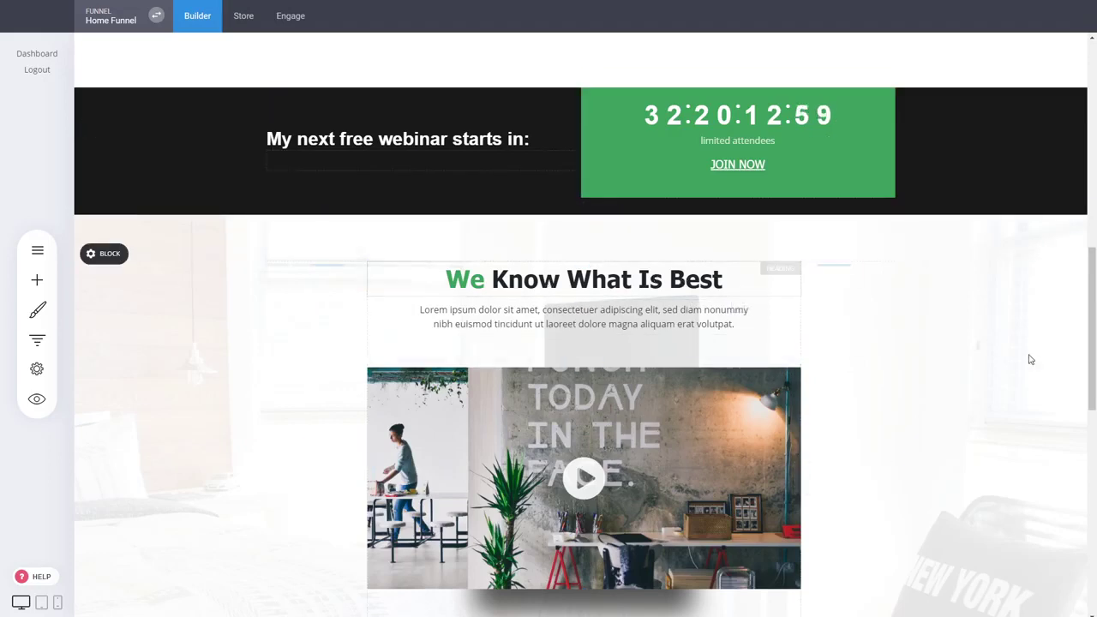
scroll(1028, 359, "down", 6)
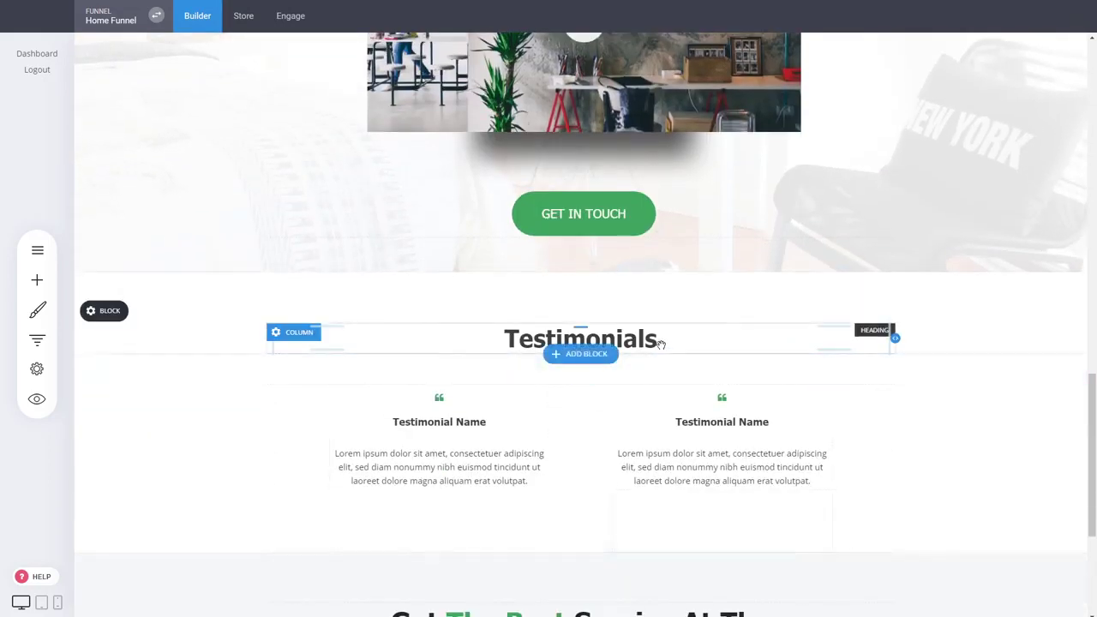
double_click(580, 339)
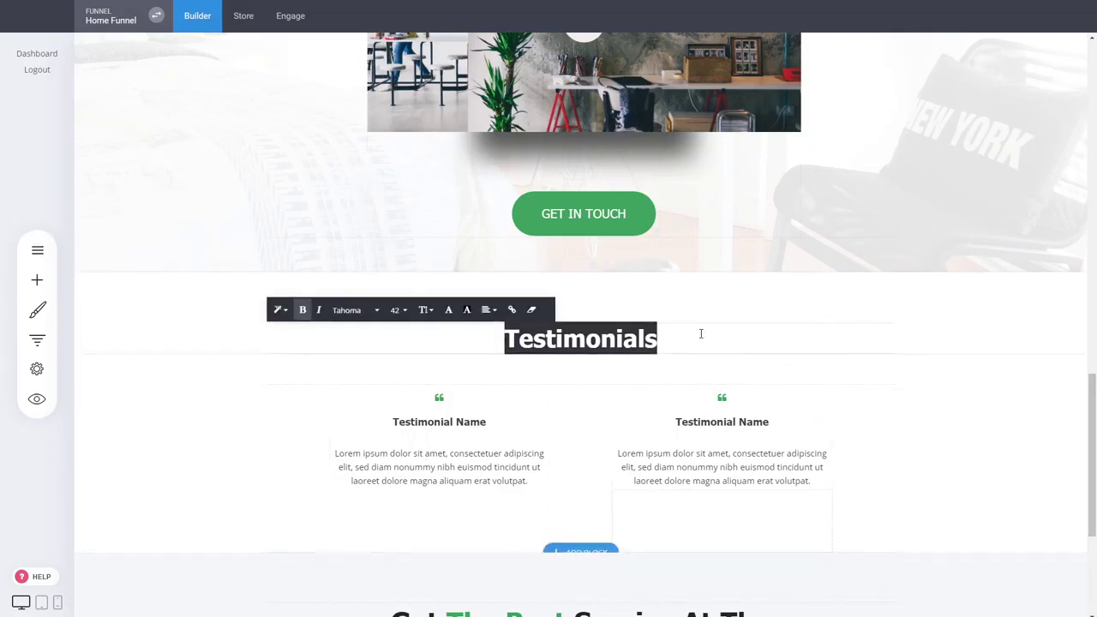
scroll(1093, 381, "up", 1)
scroll(1093, 381, "up", 8)
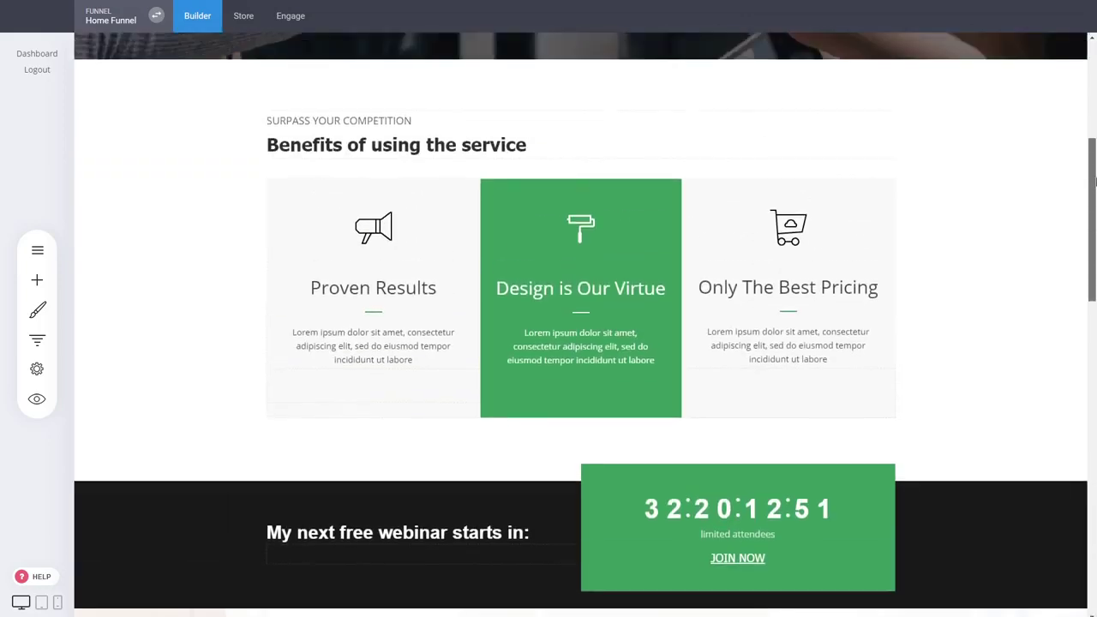
scroll(1016, 299, "up", 3)
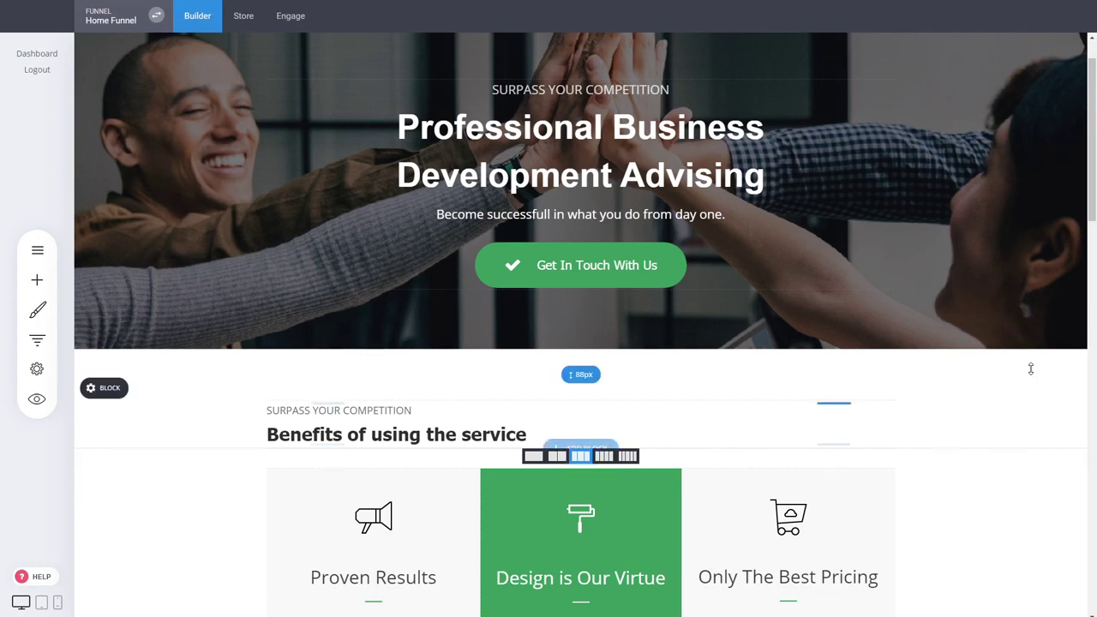
Step: Review the benefits and webinar sections and show the formatting options of the "Professional Business Development Advising" heading
scroll(1050, 265, "down", 2)
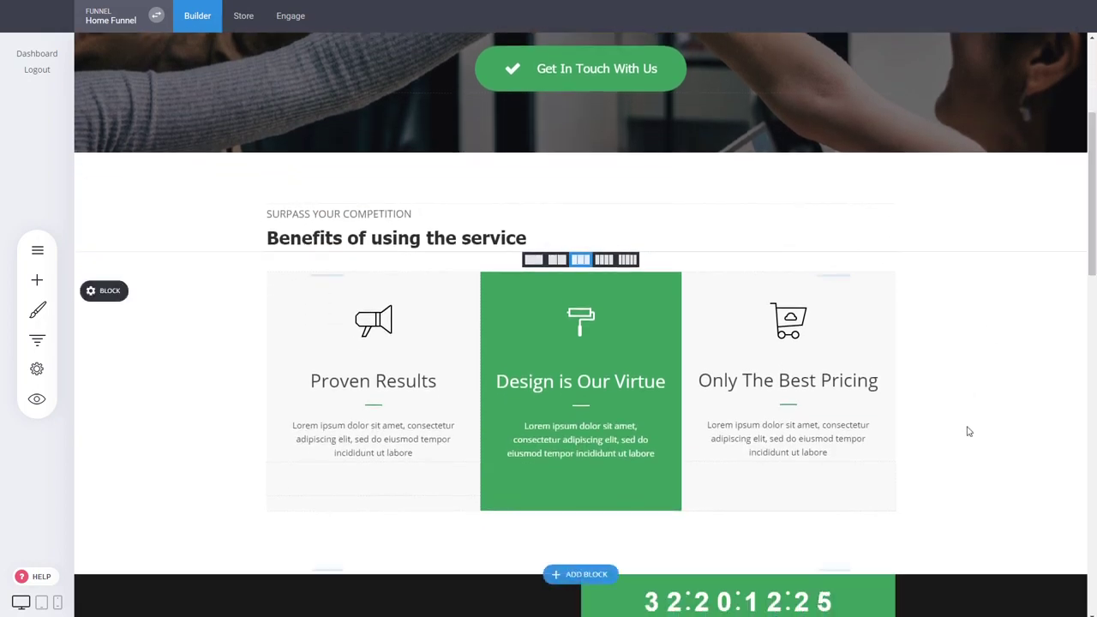
scroll(968, 428, "up", 1)
scroll(971, 428, "down", 3)
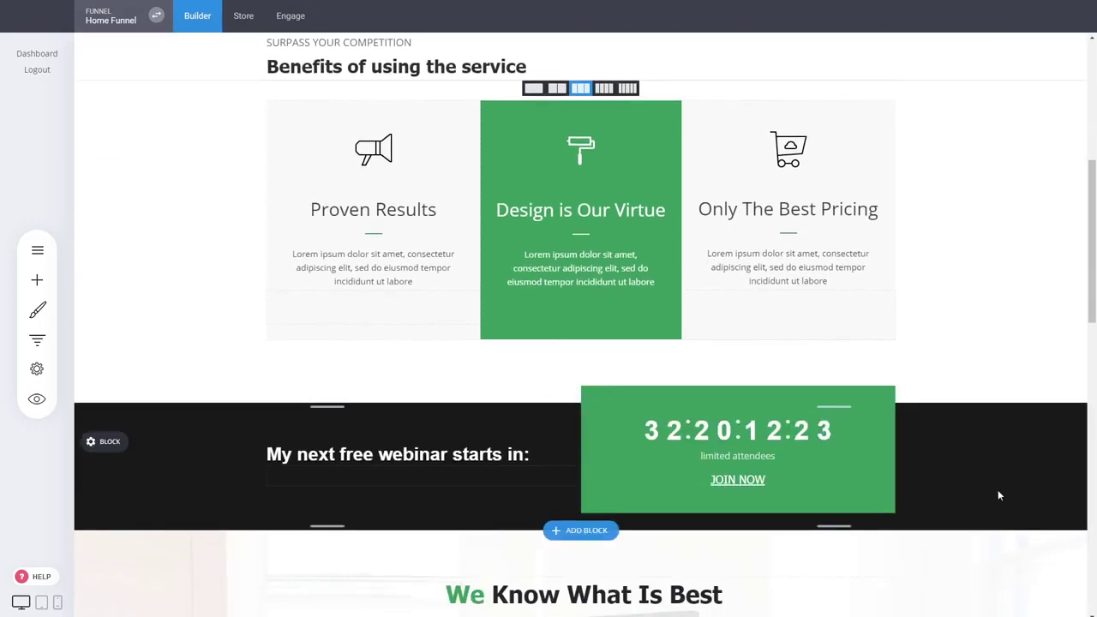
scroll(960, 483, "up", 5)
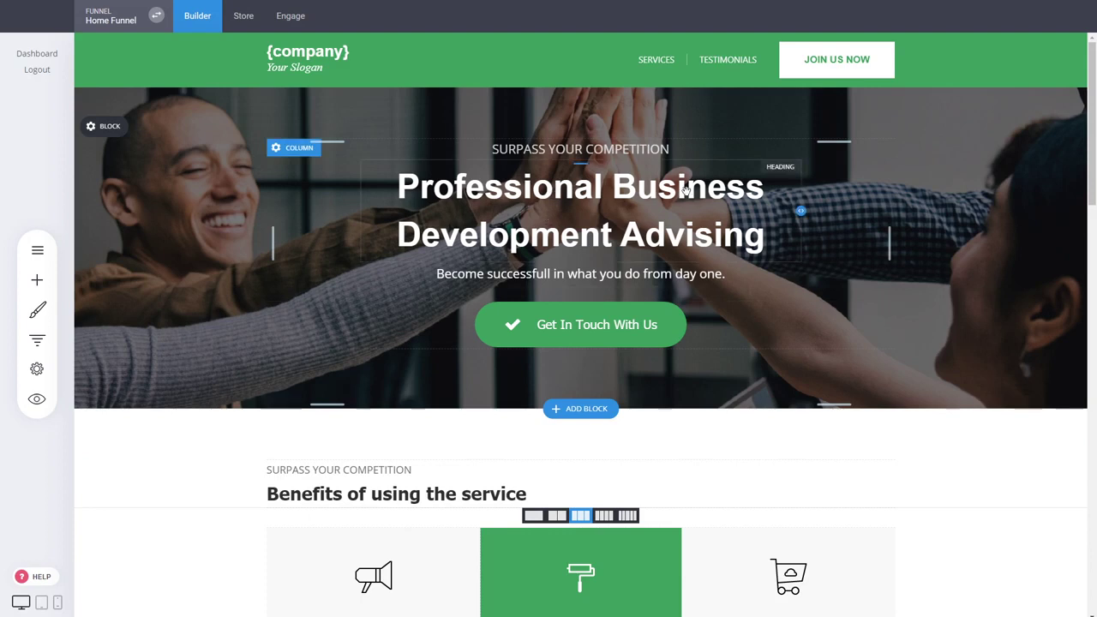
left_click(603, 190)
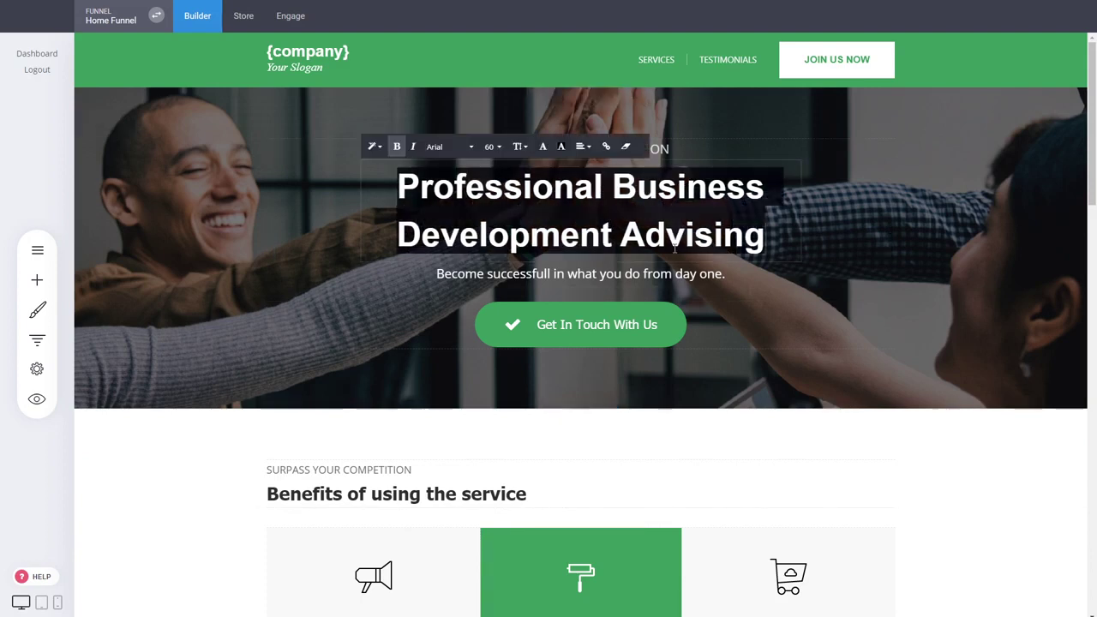
left_click(916, 234)
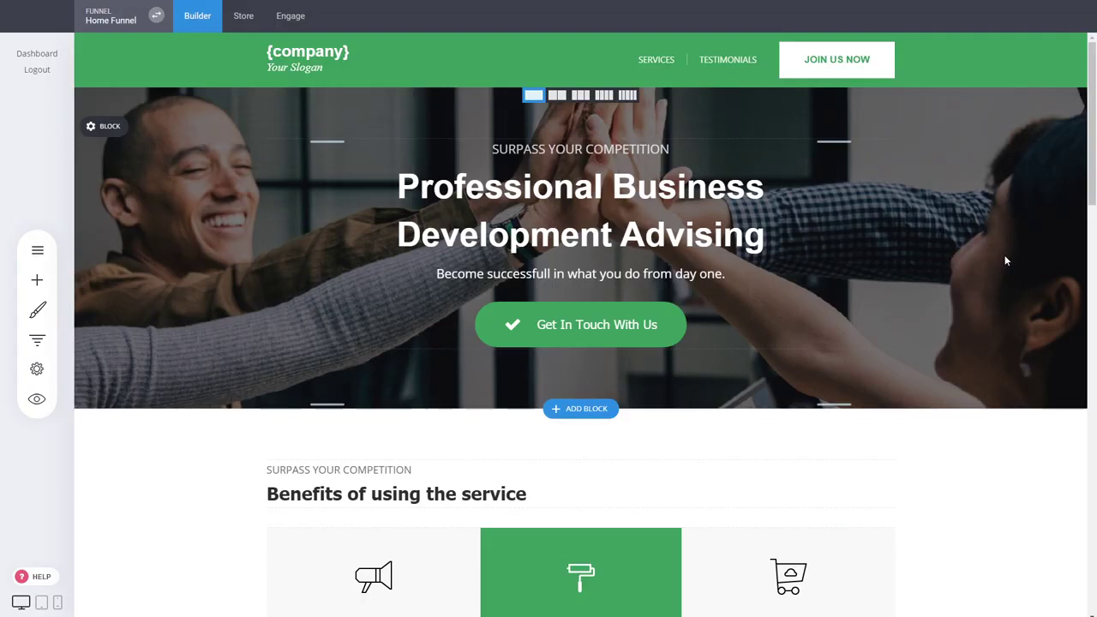
Step: Examine the heading structure of the page's sections, from the main hero down to the closing call to action
scroll(1006, 260, "down", 4)
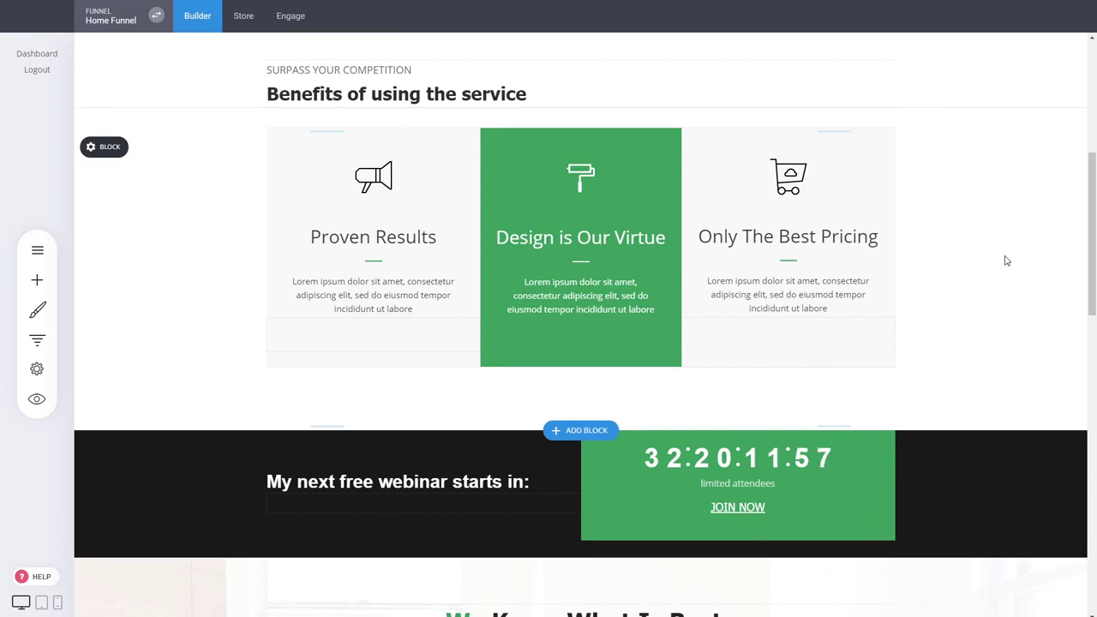
left_click_drag(1093, 225, 1093, 111)
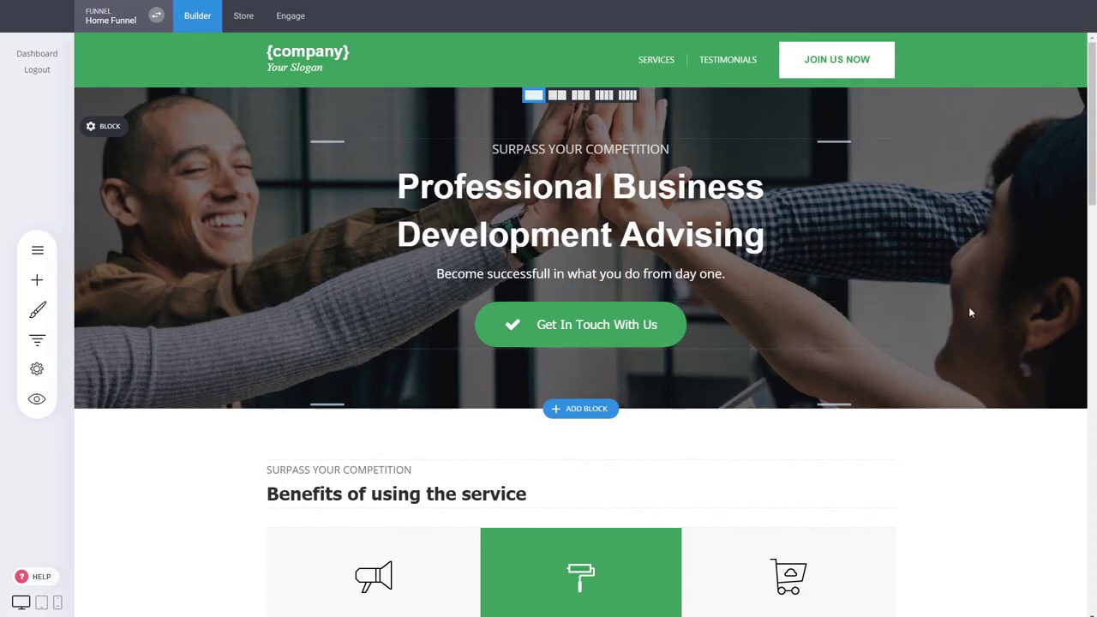
scroll(970, 314, "down", 2)
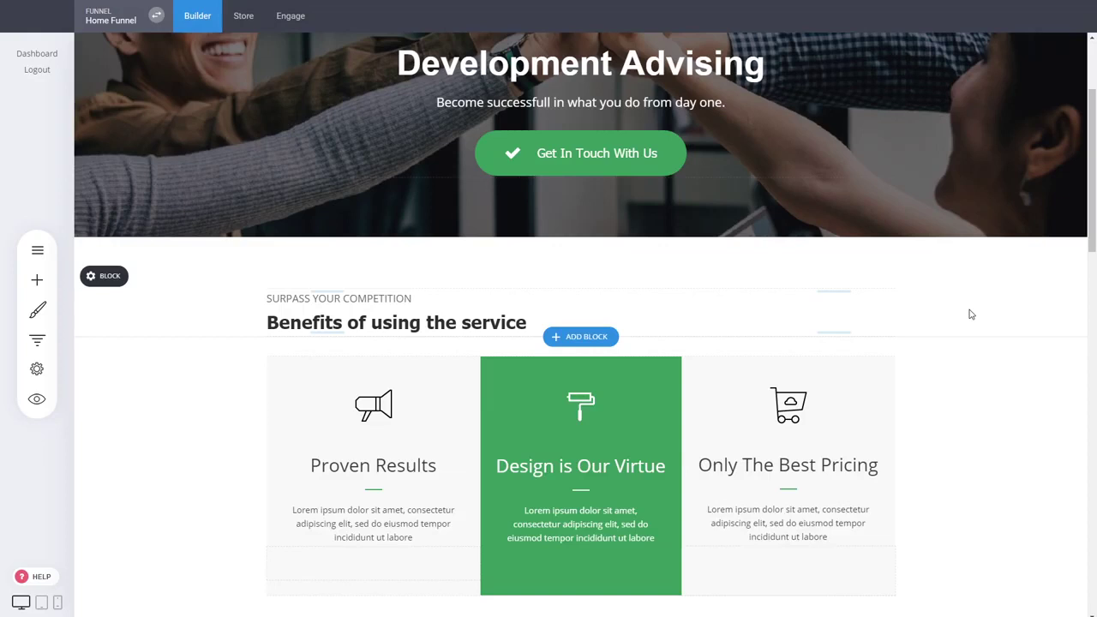
scroll(950, 326, "down", 3)
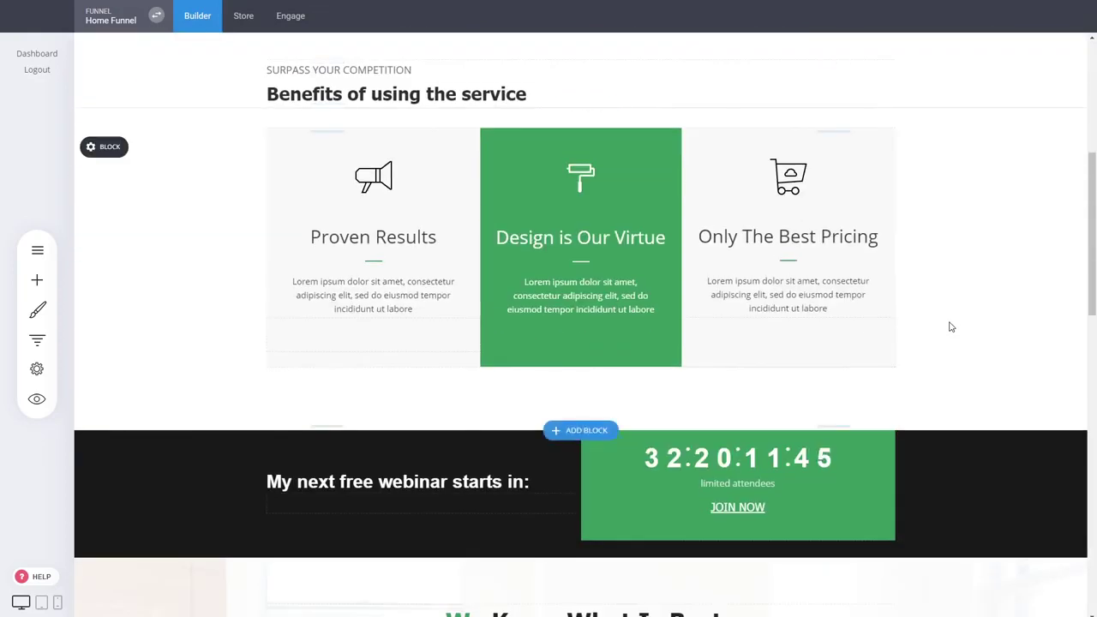
scroll(950, 327, "down", 2)
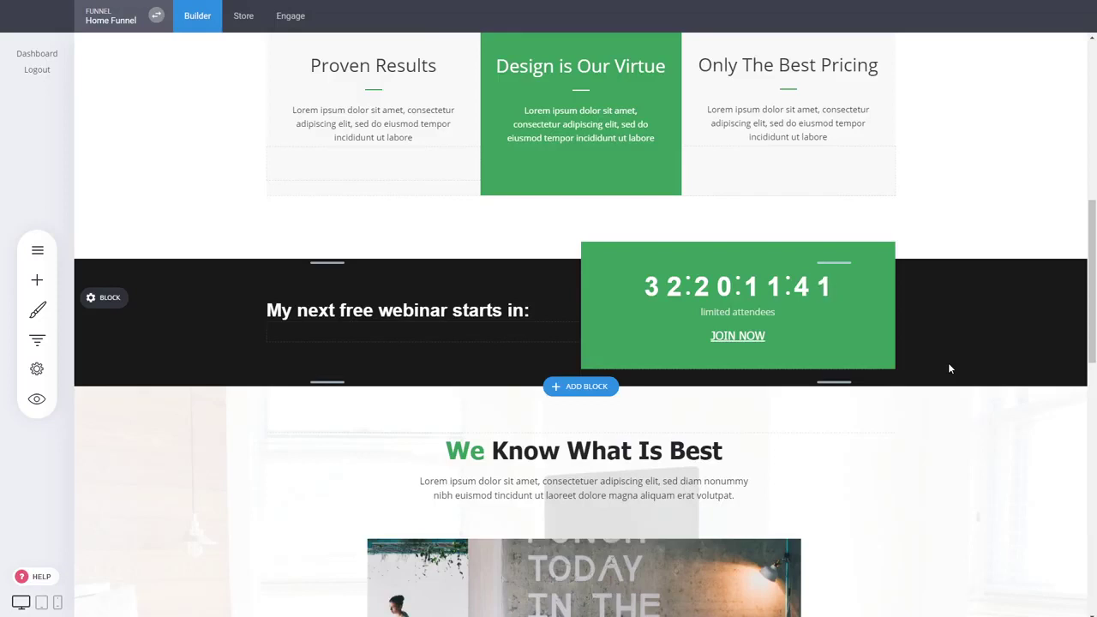
scroll(949, 369, "down", 3)
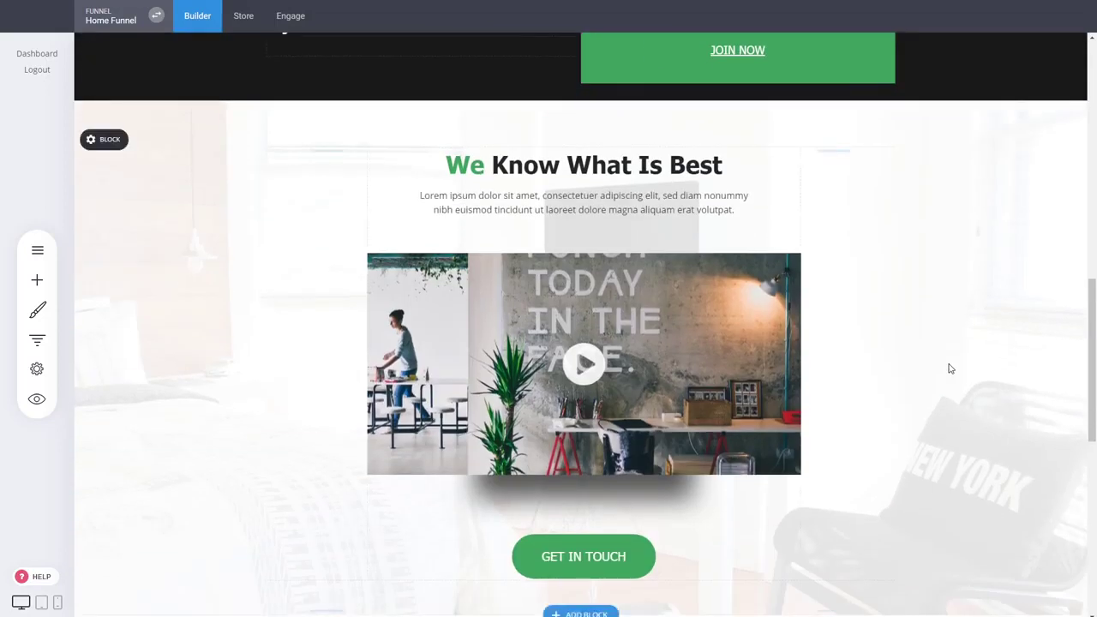
scroll(949, 369, "down", 7)
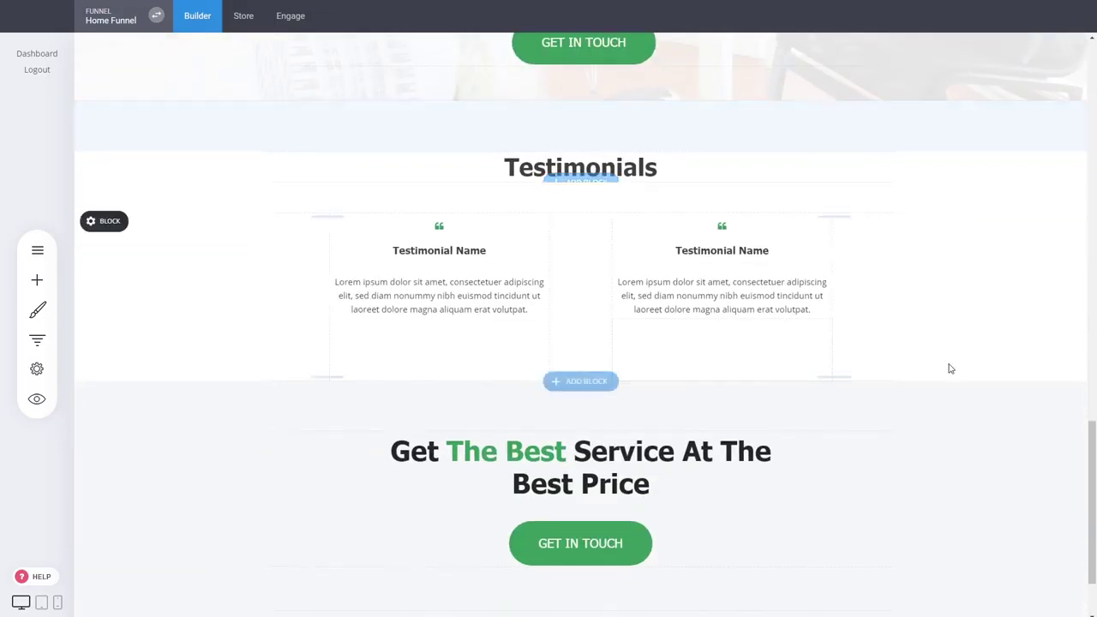
scroll(950, 369, "up", 15)
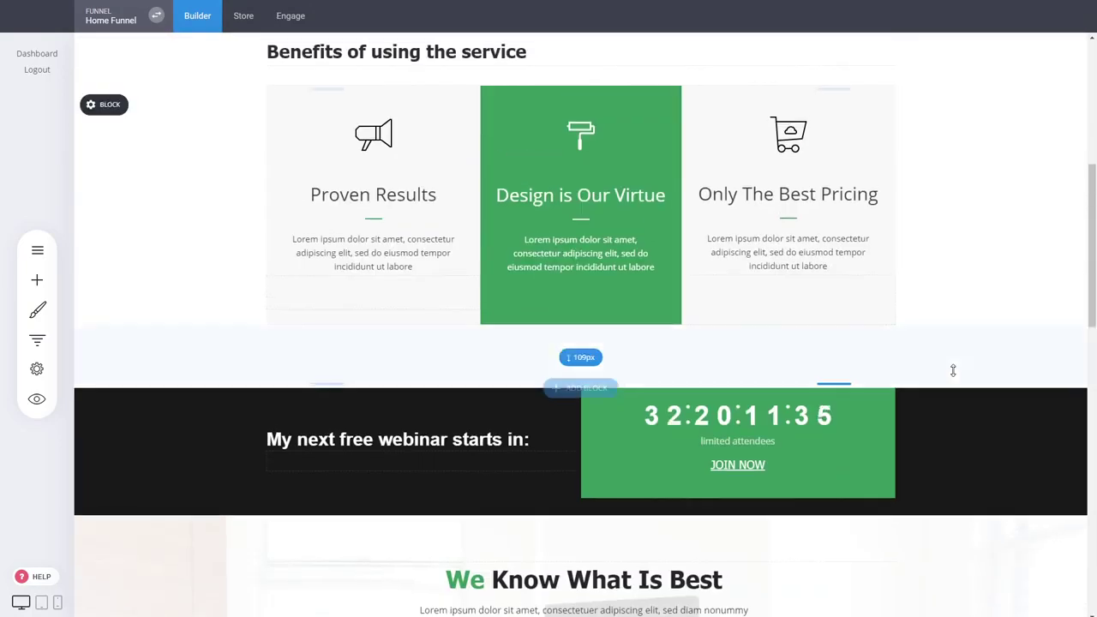
Step: View the alt text field in the image settings of the megaphone and paint roller icons in the benefits section
scroll(862, 385, "down", 3)
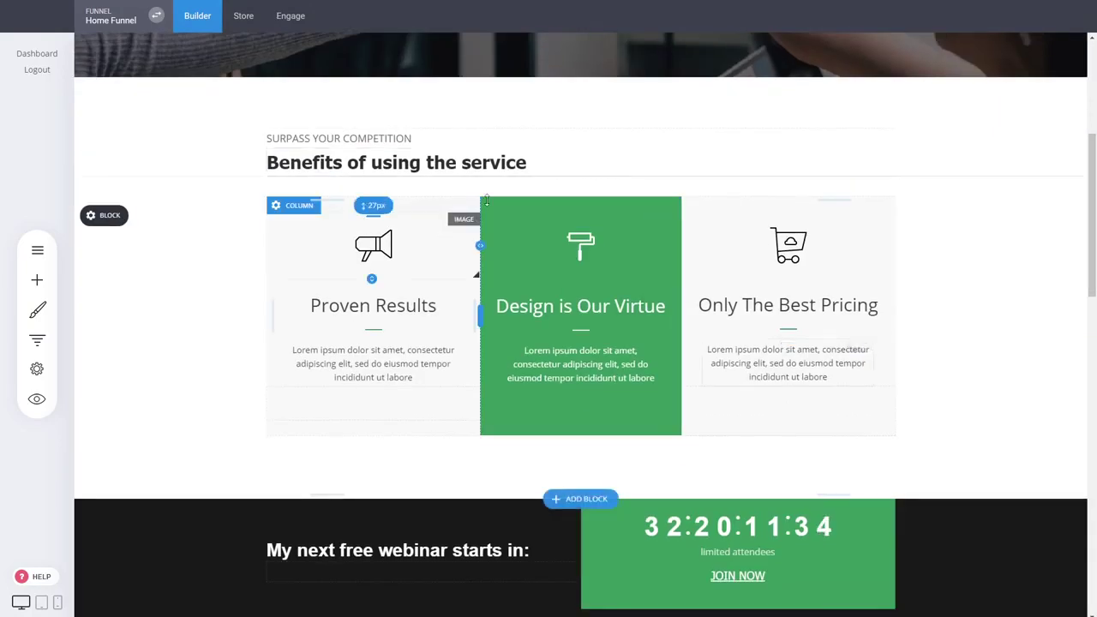
left_click(406, 252)
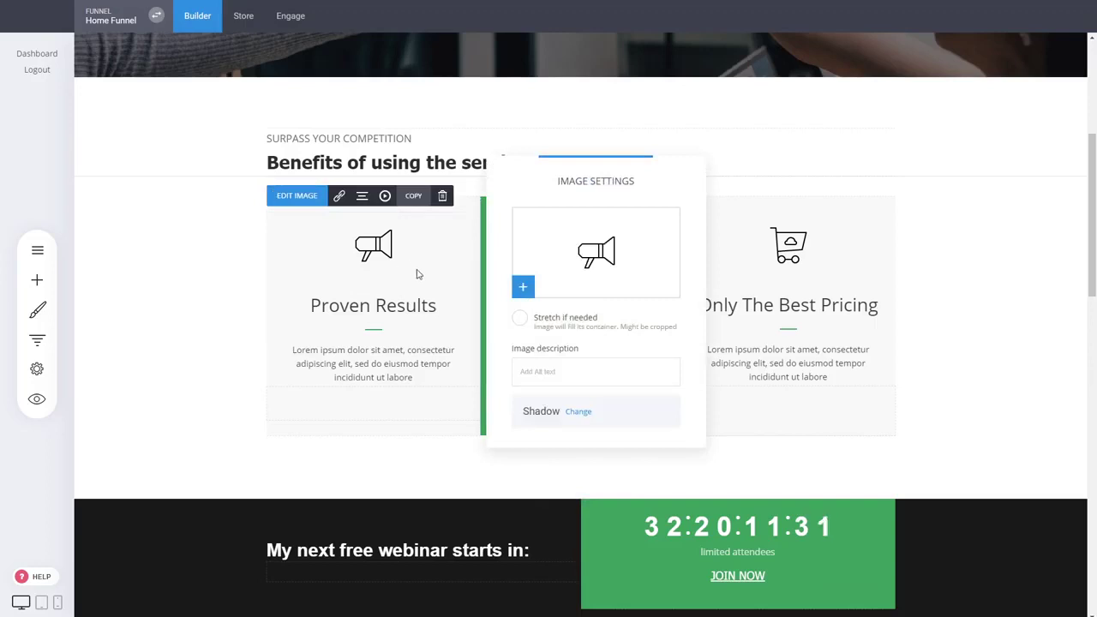
left_click(582, 370)
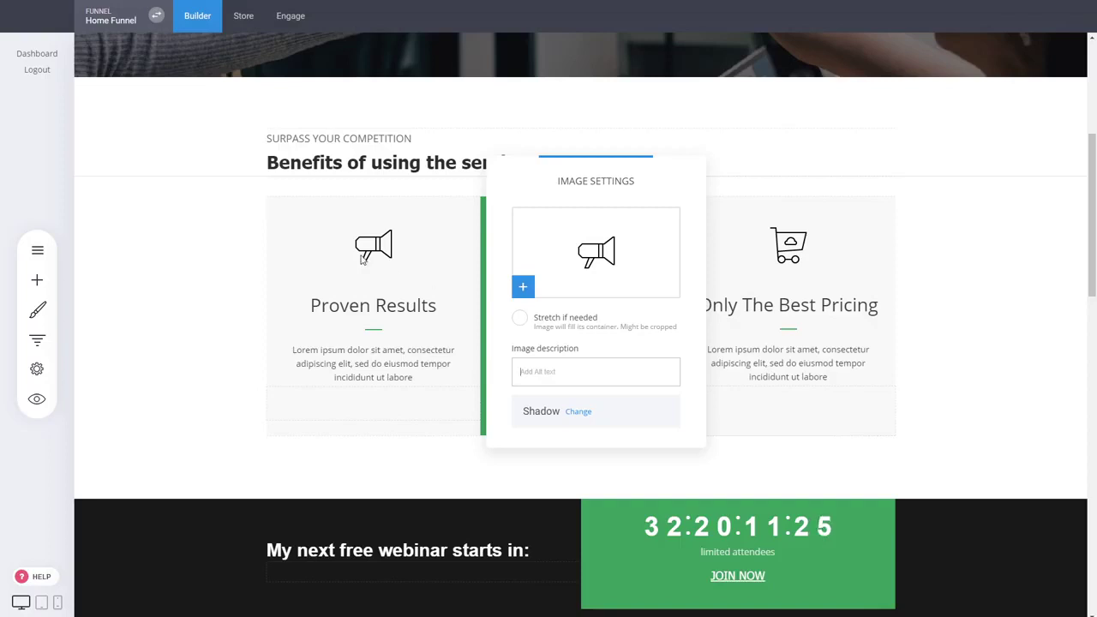
left_click(458, 314)
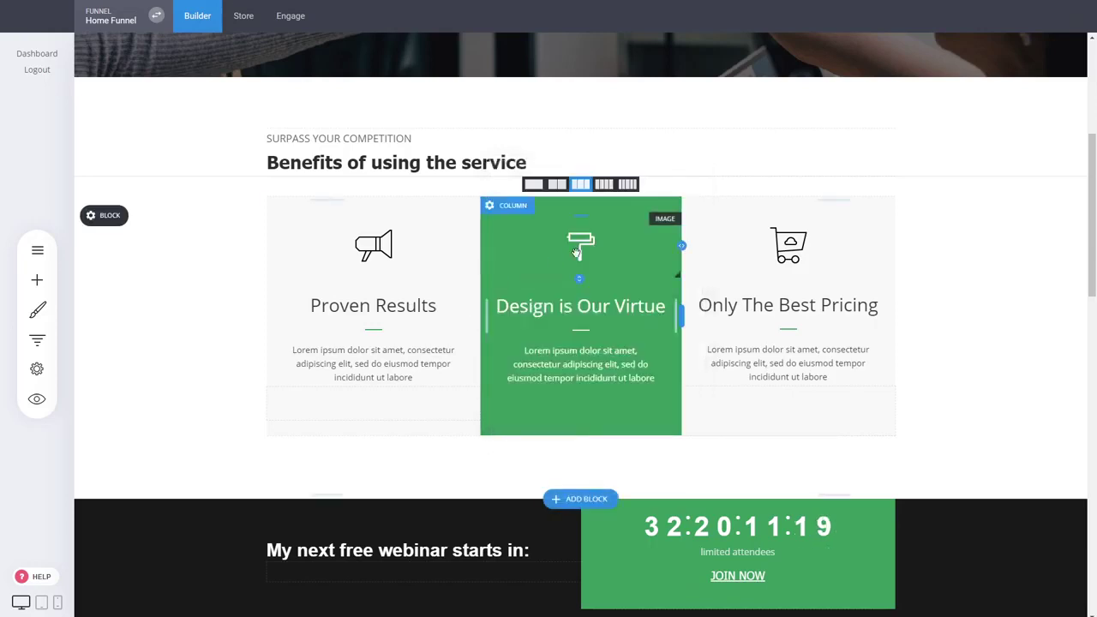
left_click(579, 250)
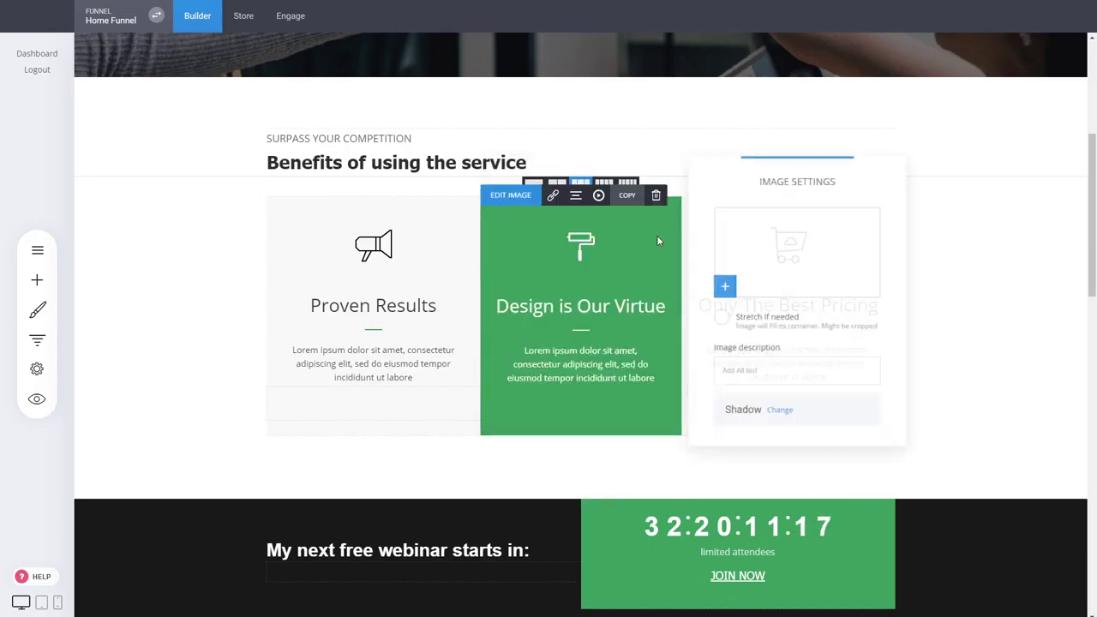
left_click(980, 264)
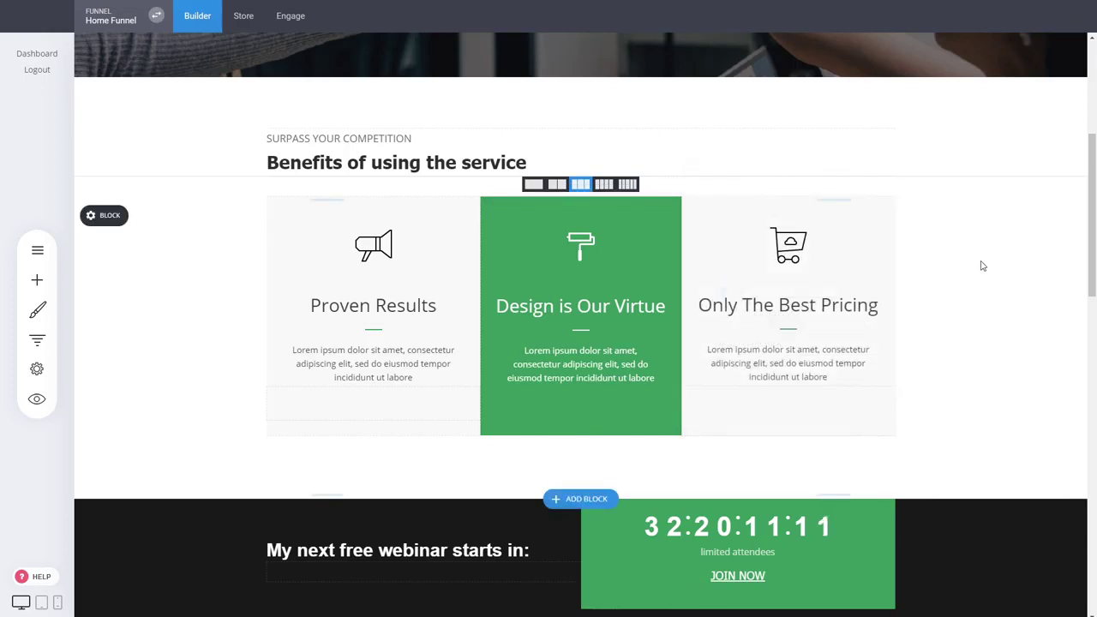
Step: View the SEO info of the Landing Page step, including its page title, meta description and sitemap option, without saving changes
scroll(982, 263, "up", 4)
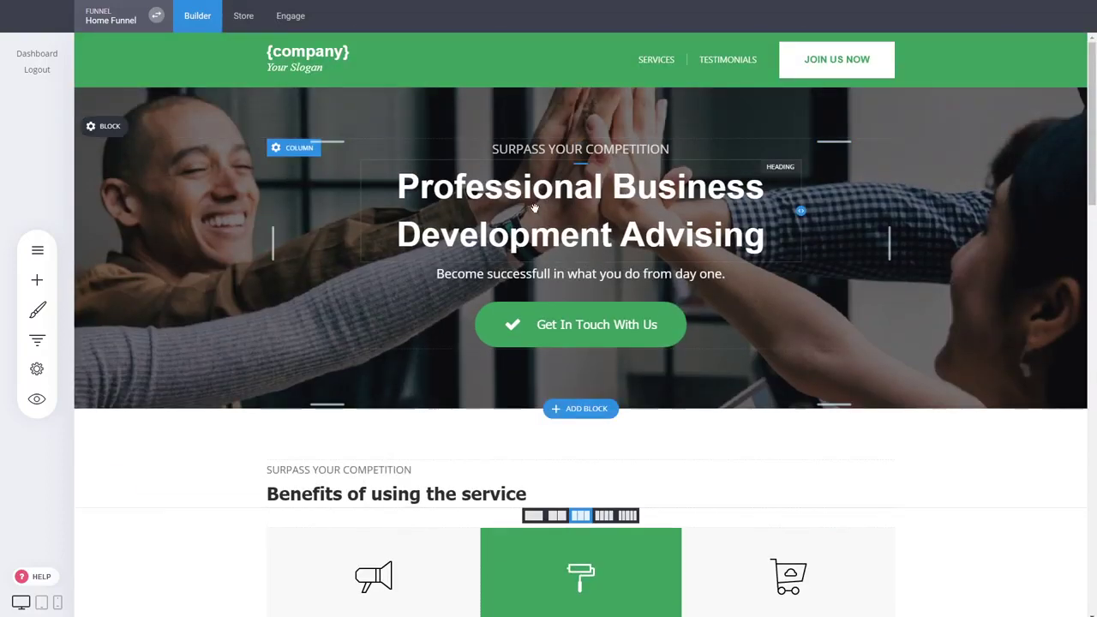
left_click(37, 339)
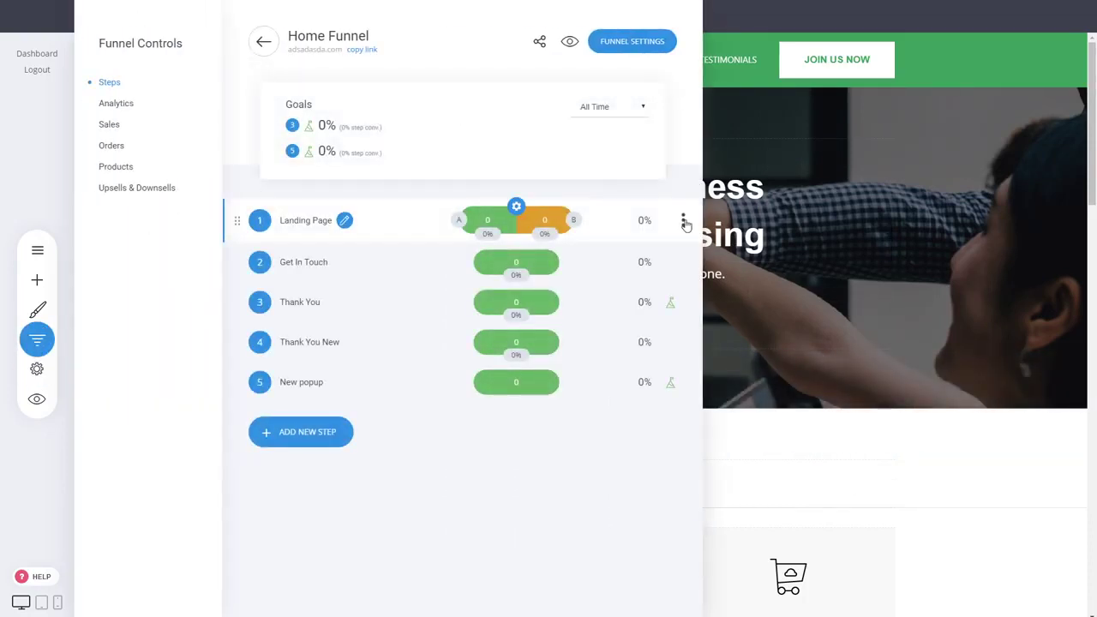
left_click(687, 221)
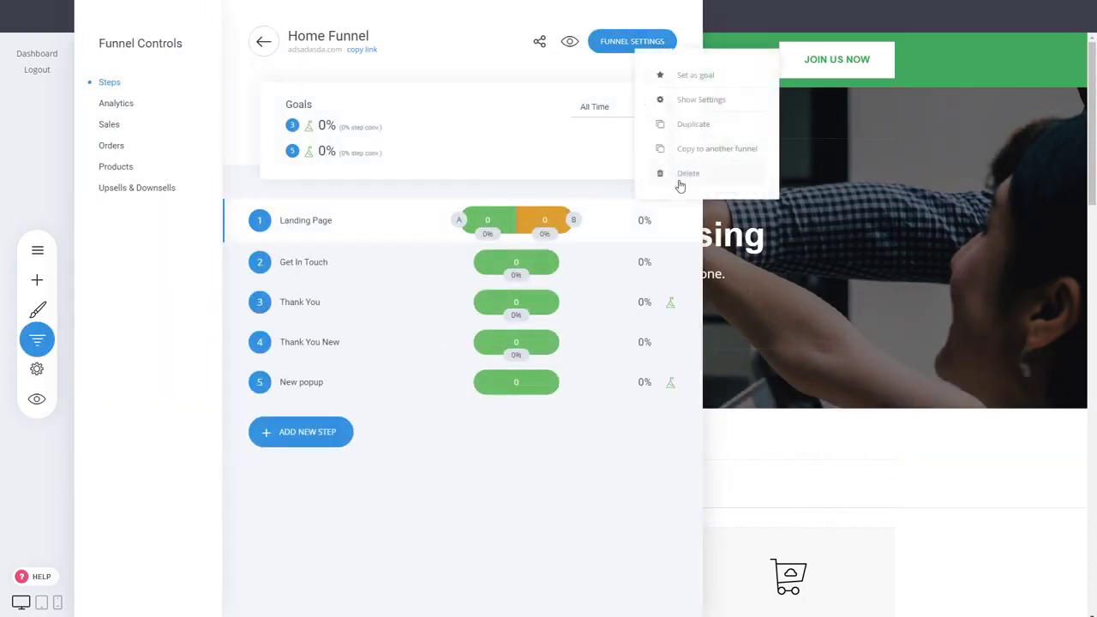
left_click(704, 103)
left_click(570, 132)
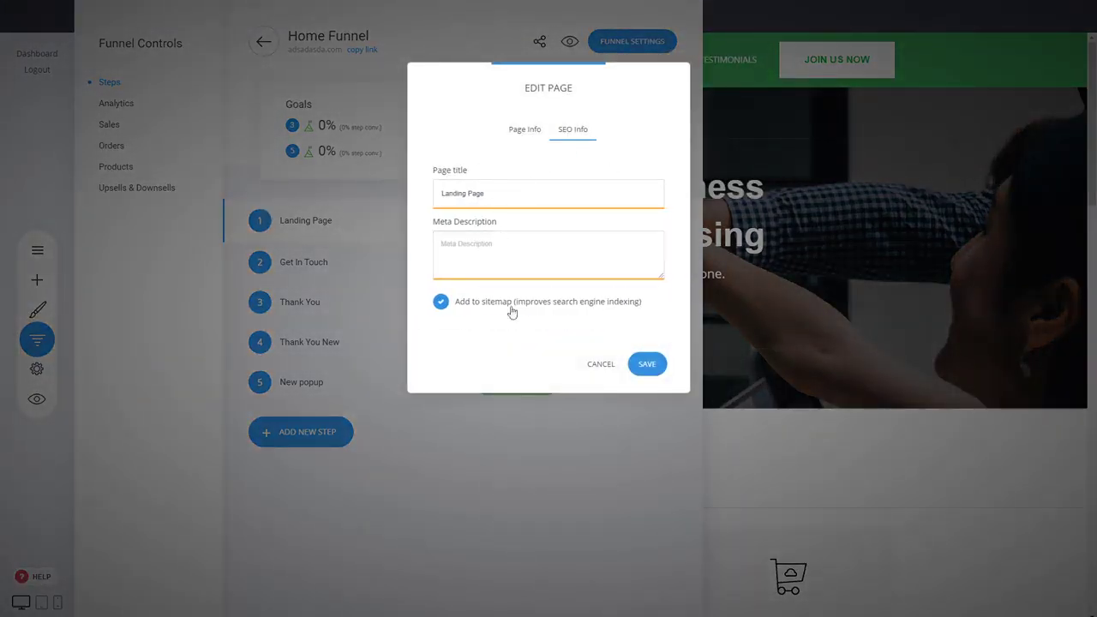
left_click(600, 366)
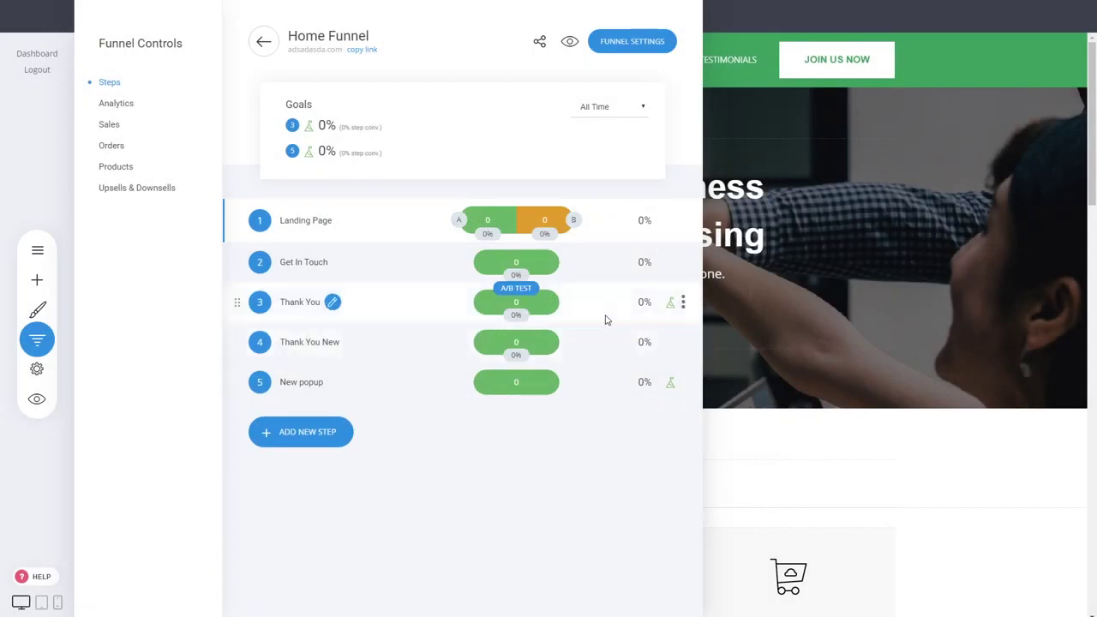
Step: View the SEO info of the Thank You step without saving changes, and return to the page editor
left_click(683, 302)
left_click(694, 181)
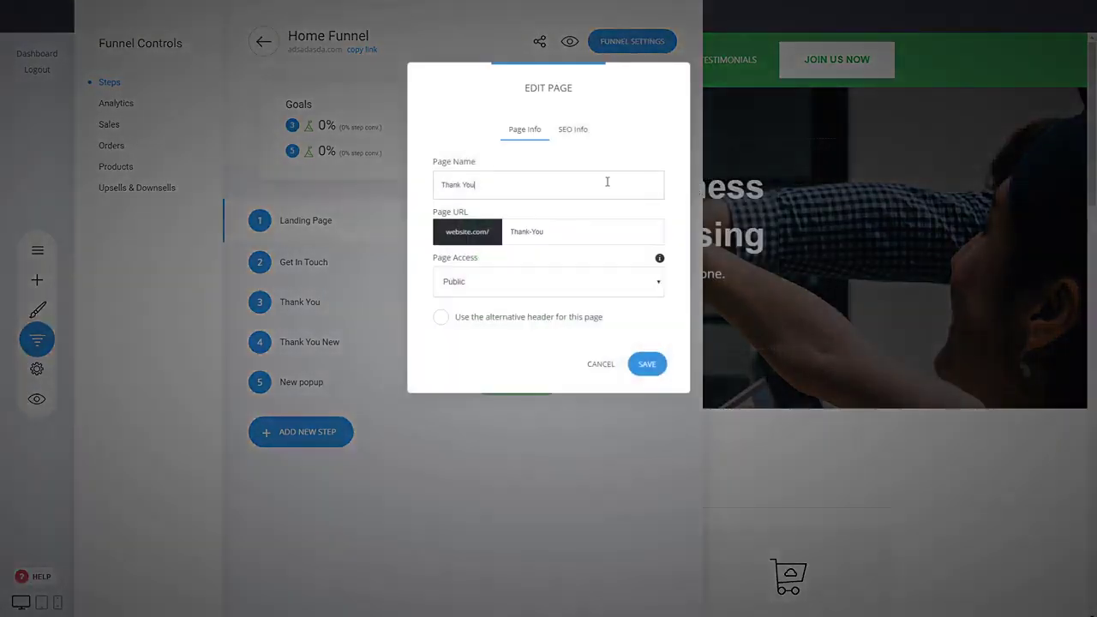
left_click(574, 130)
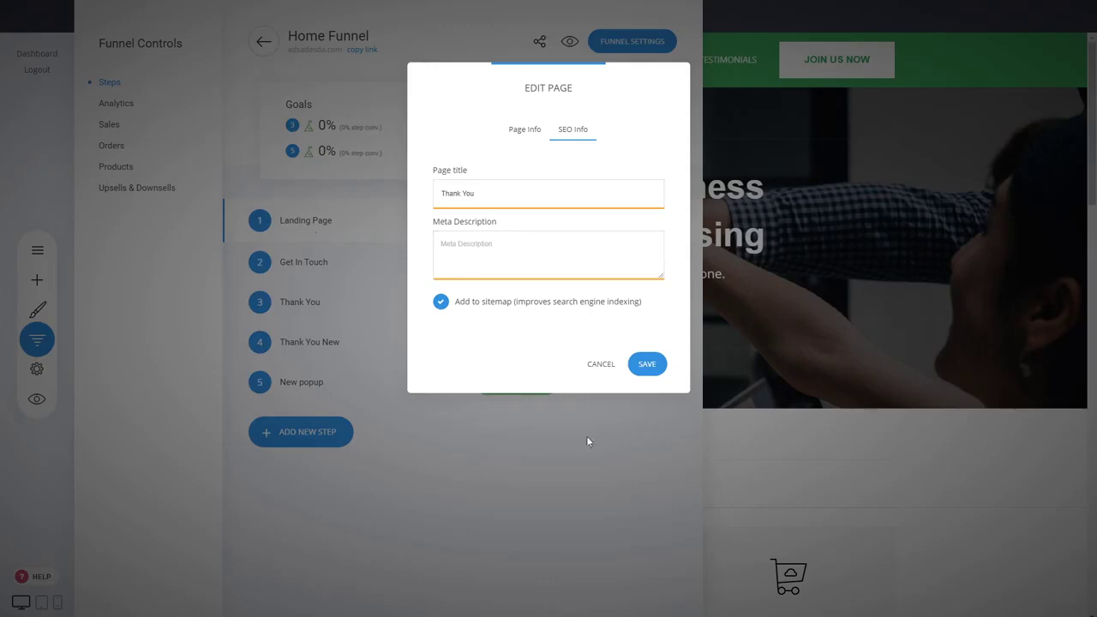
left_click(589, 366)
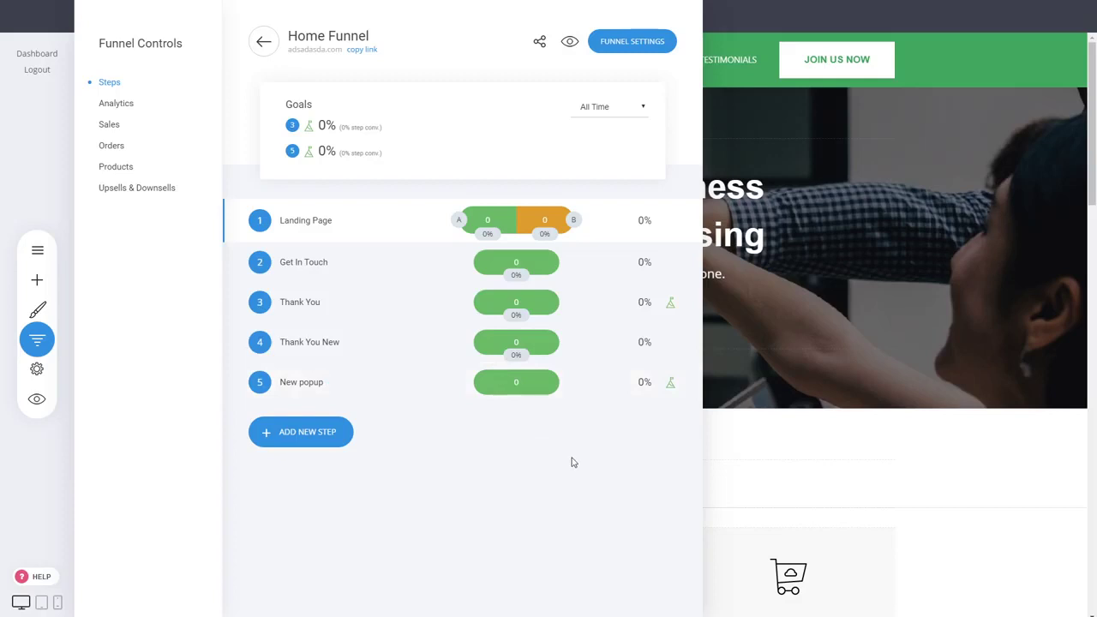
left_click(949, 264)
Step: Review the whole landing page from the hero through the benefits, webinar and testimonials sections down to the footer
left_click_drag(1093, 147, 1092, 368)
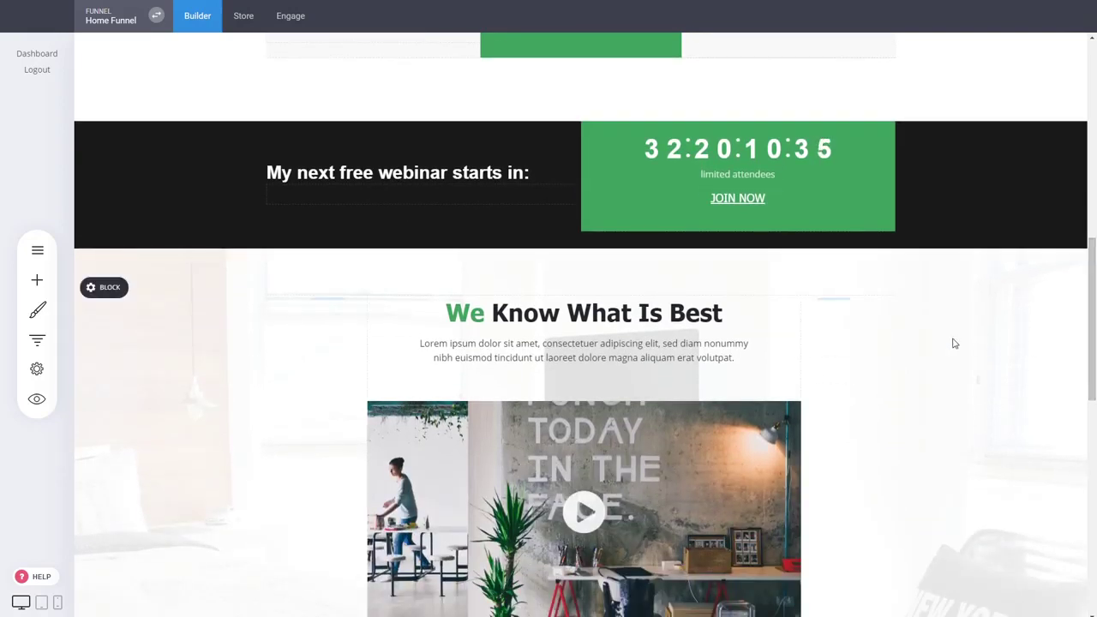
scroll(952, 341, "up", 4)
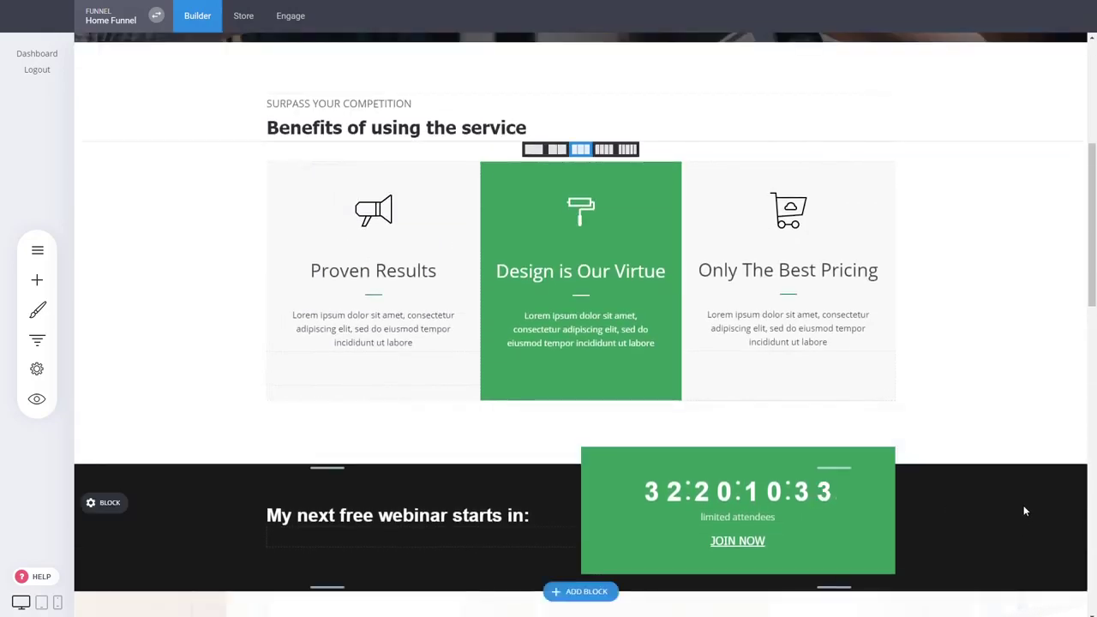
scroll(1023, 511, "up", 5)
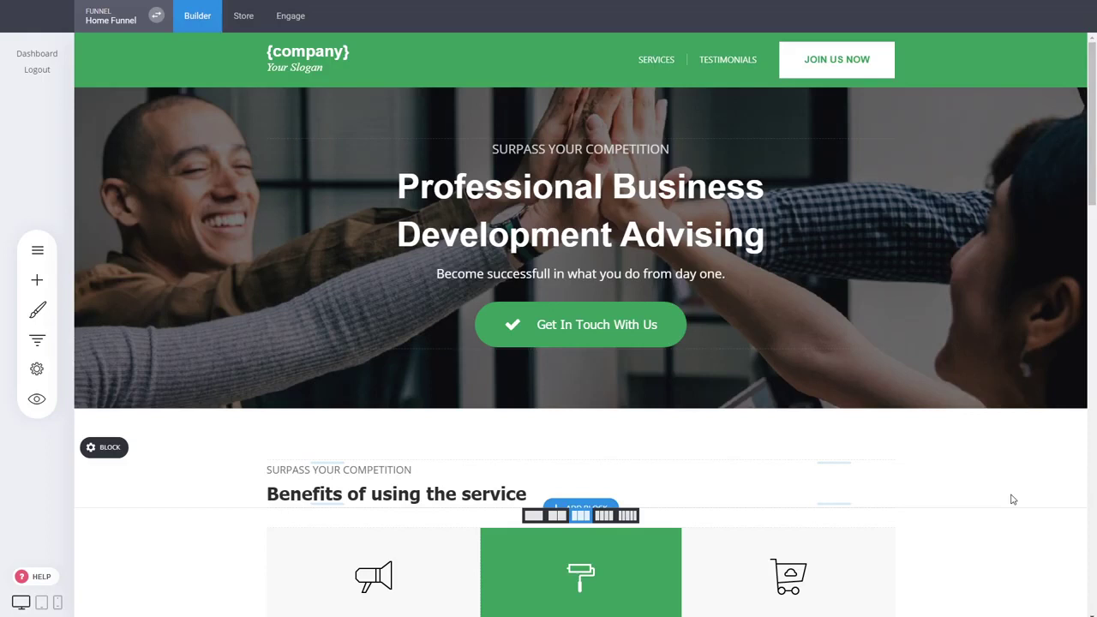
mouse_move(384, 432)
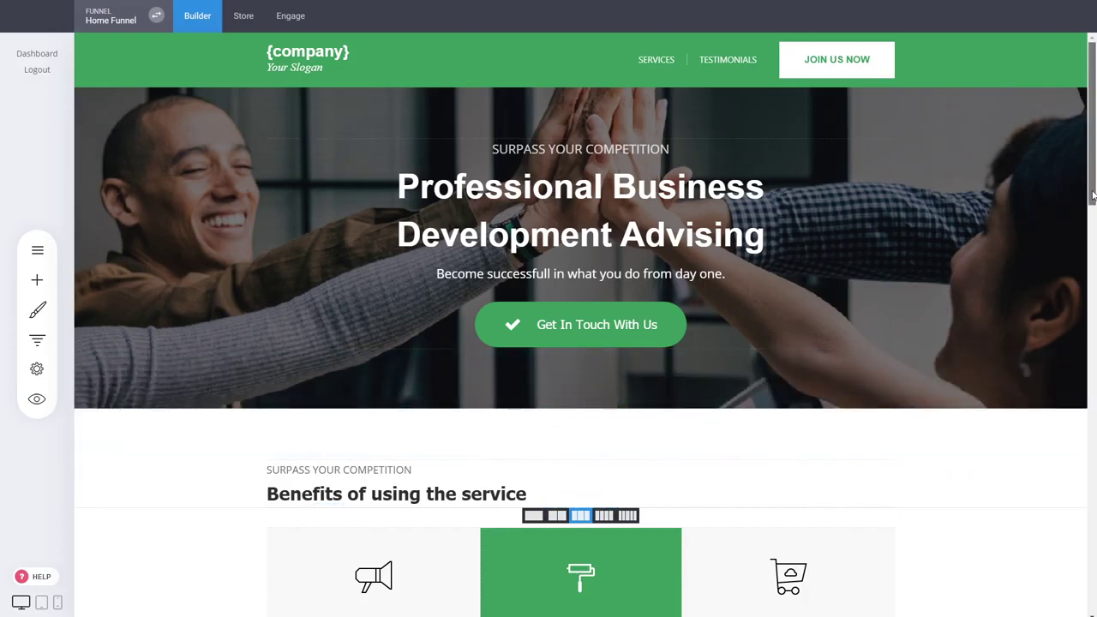
left_click_drag(1093, 196, 1089, 516)
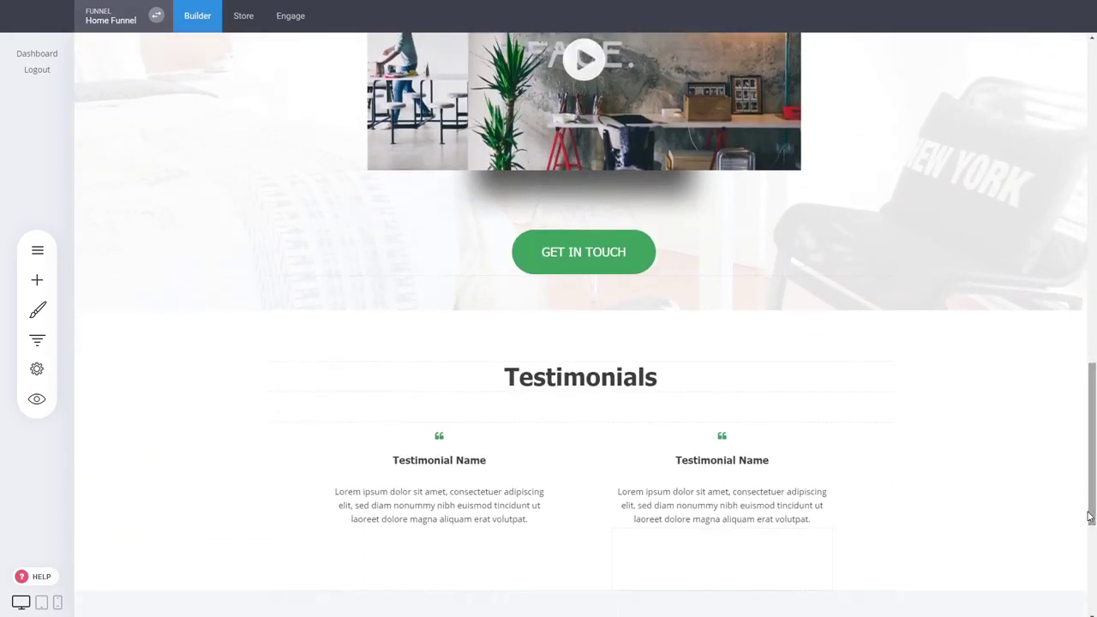
scroll(898, 457, "down", 4)
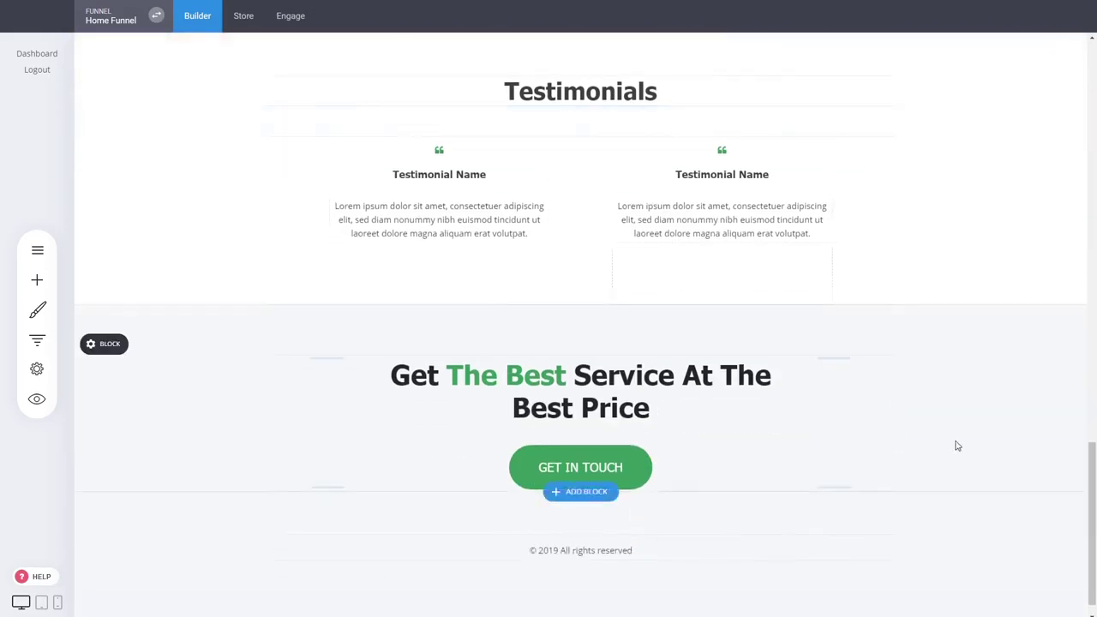
left_click_drag(1092, 514, 1092, 95)
Step: Show the list of steps in the Home Funnel, and return to the hero section of the landing page
left_click(43, 343)
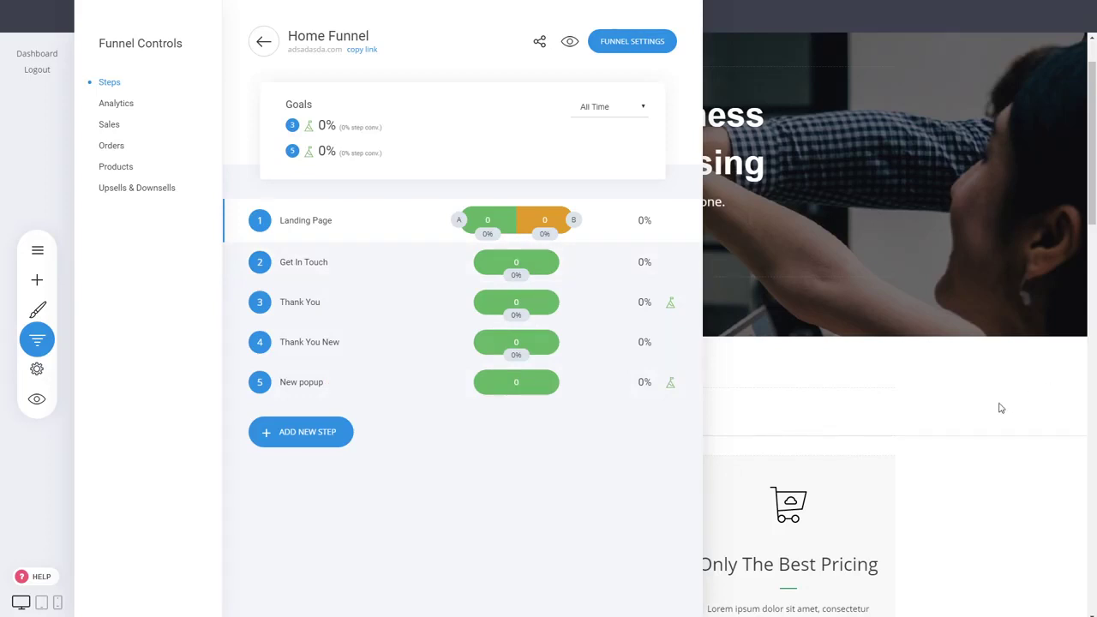
left_click(1000, 408)
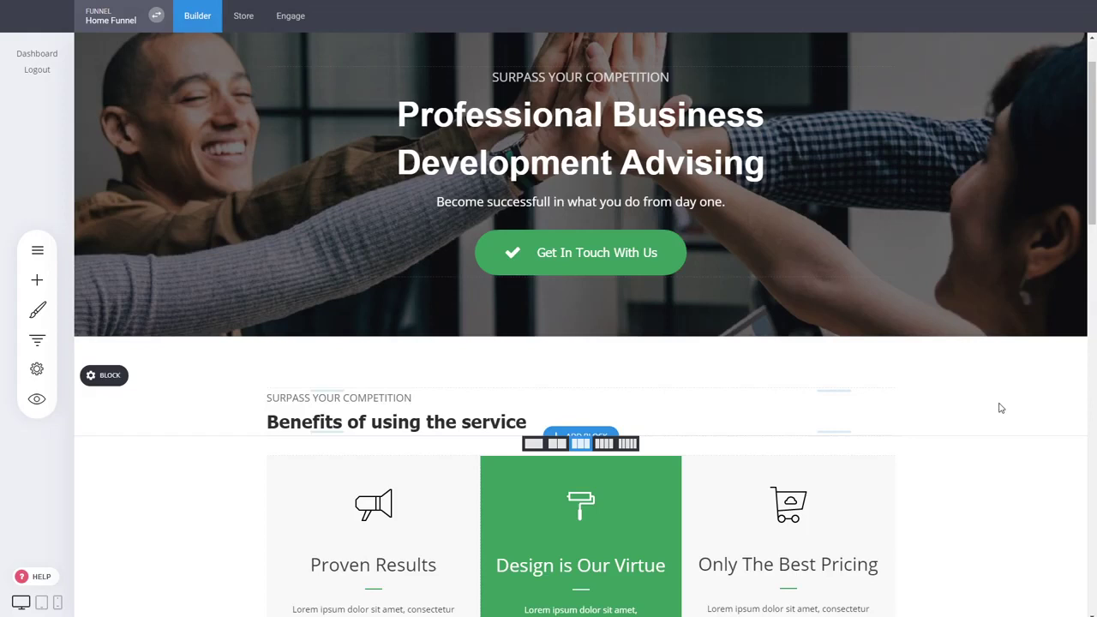
scroll(999, 408, "up", 1)
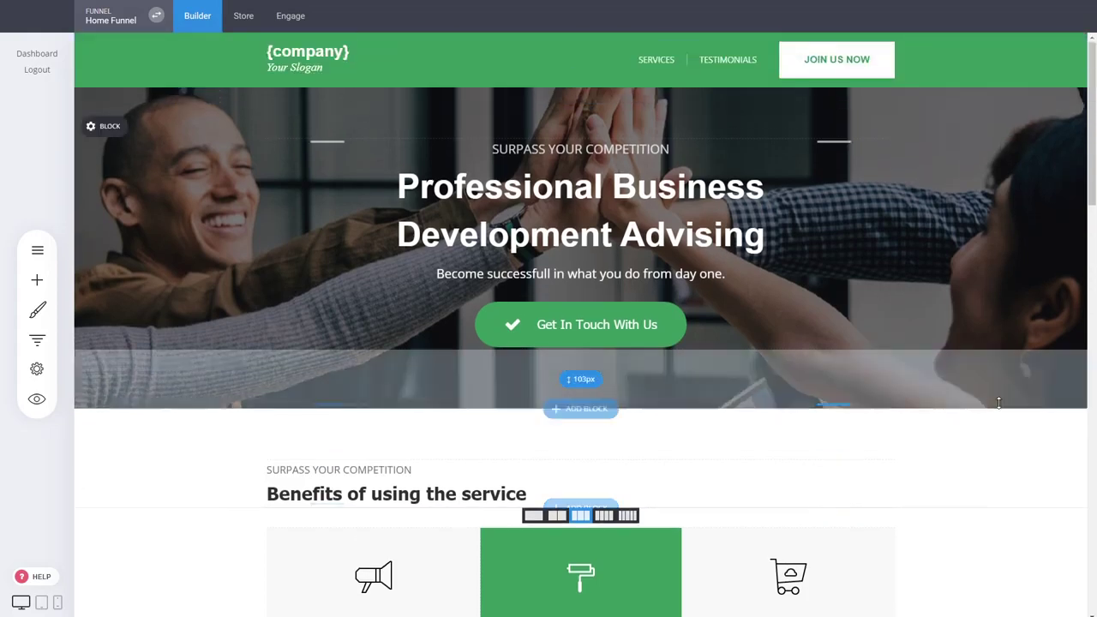